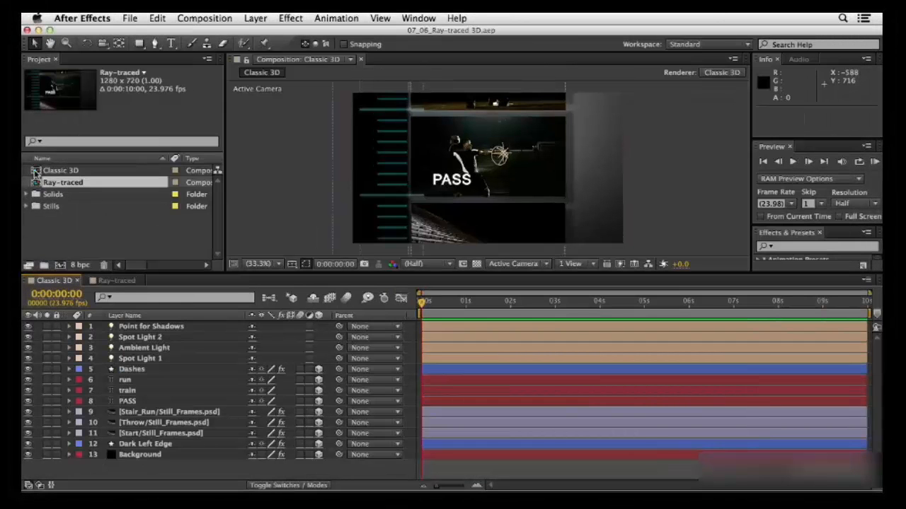
Reveal the PASS layer's Material Options in the Classic 3D composition and hide the seven layers above it as shy
click(37, 172)
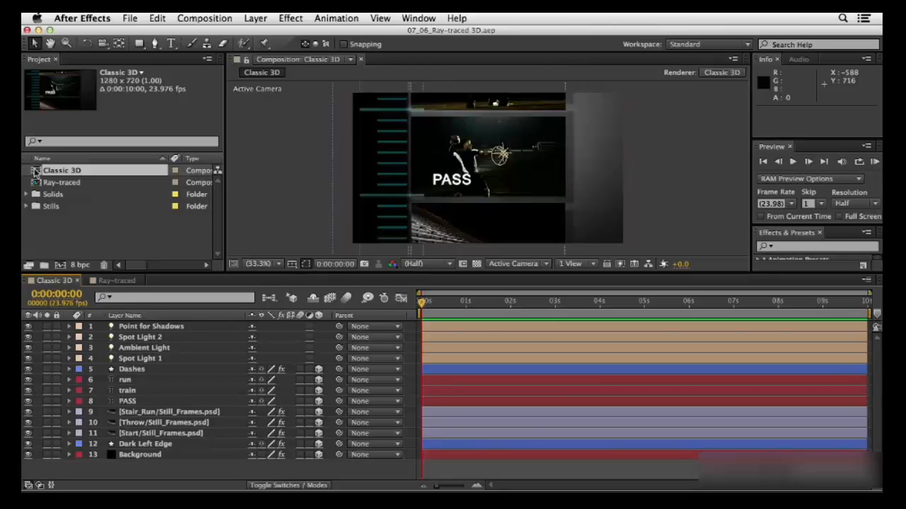
click(129, 402)
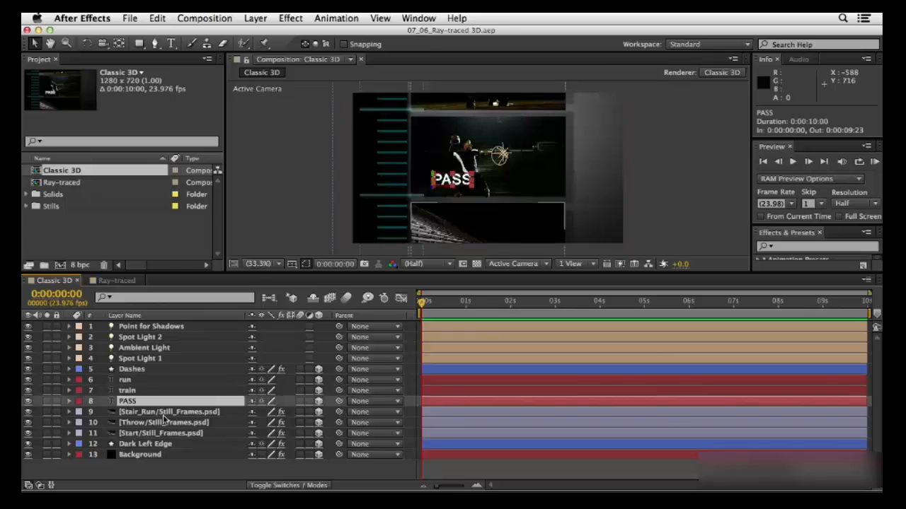
key(a)
key(a)
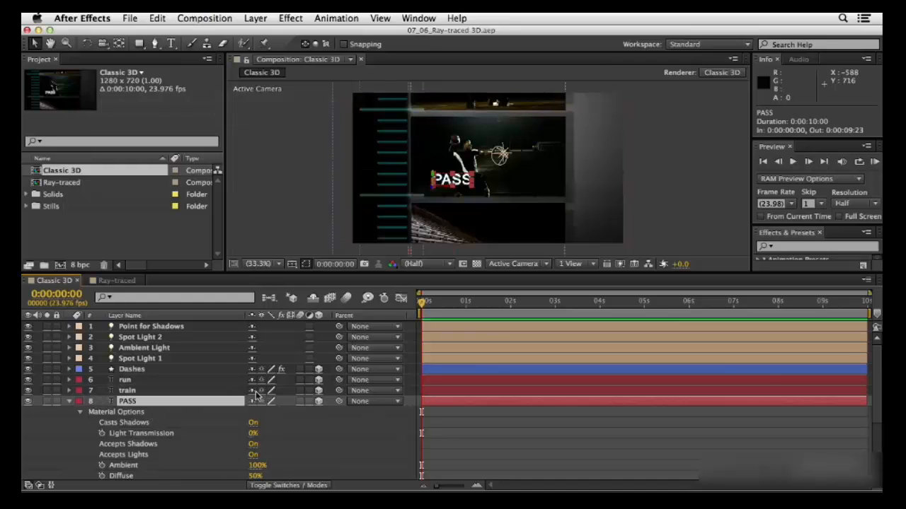
drag(253, 396, 252, 318)
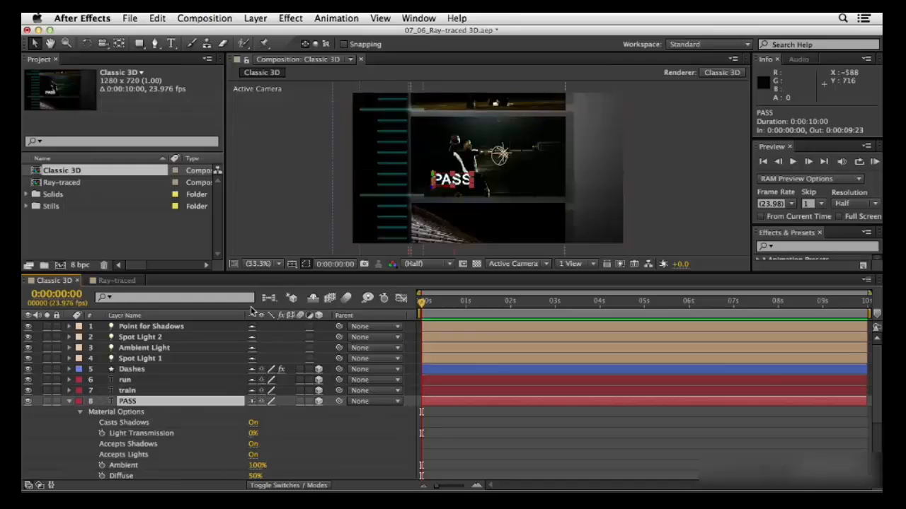
click(312, 298)
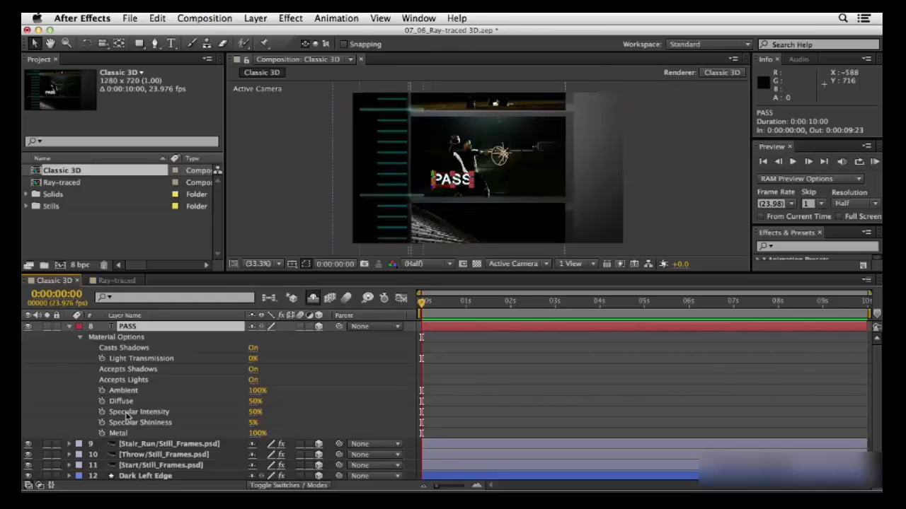
Open the Ray-traced composition and reveal the full Material Options of its PASS layer
click(37, 185)
double_click(37, 184)
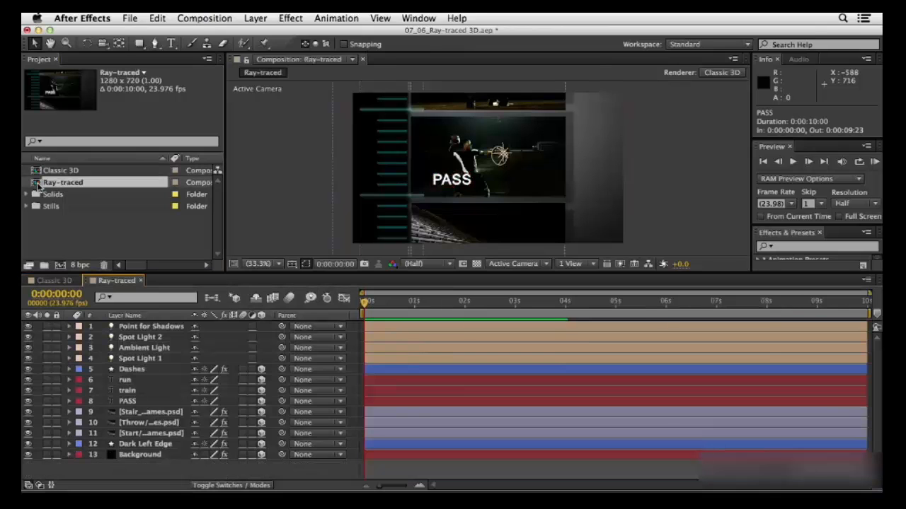
click(132, 402)
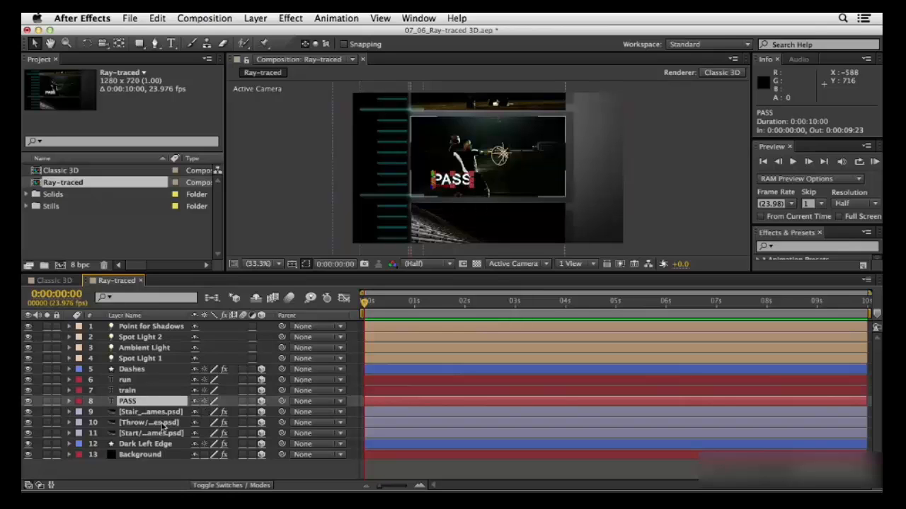
key(a)
key(a)
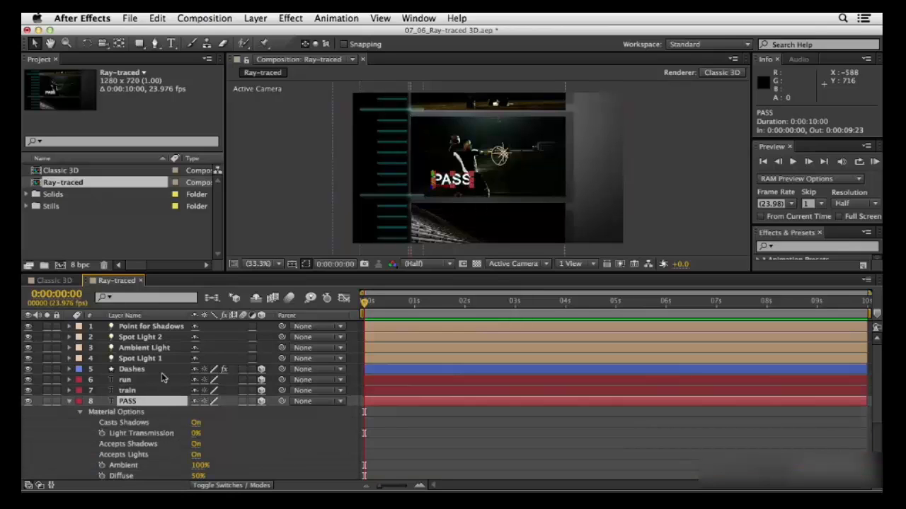
scroll(159, 367, down, 3)
scroll(159, 368, down, 1)
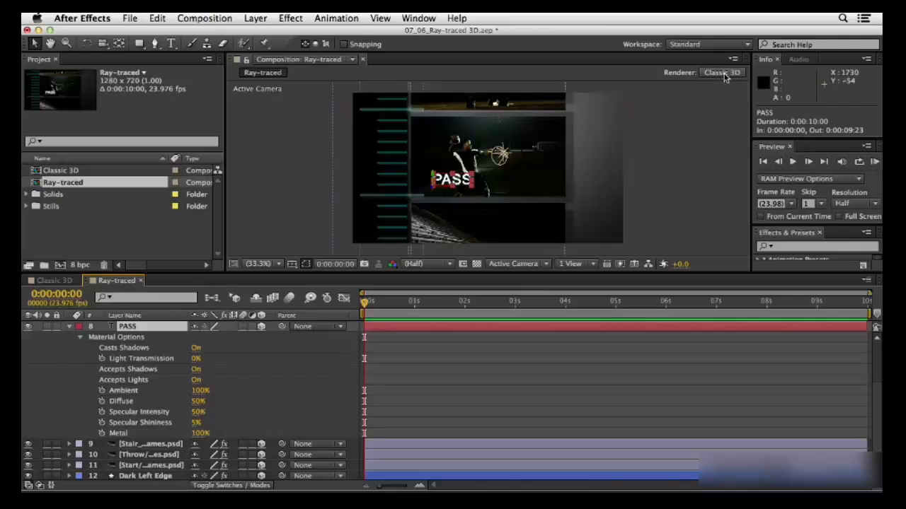
Change the Ray-traced composition's renderer to Ray-traced 3D and dismiss the renderer alert
click(722, 73)
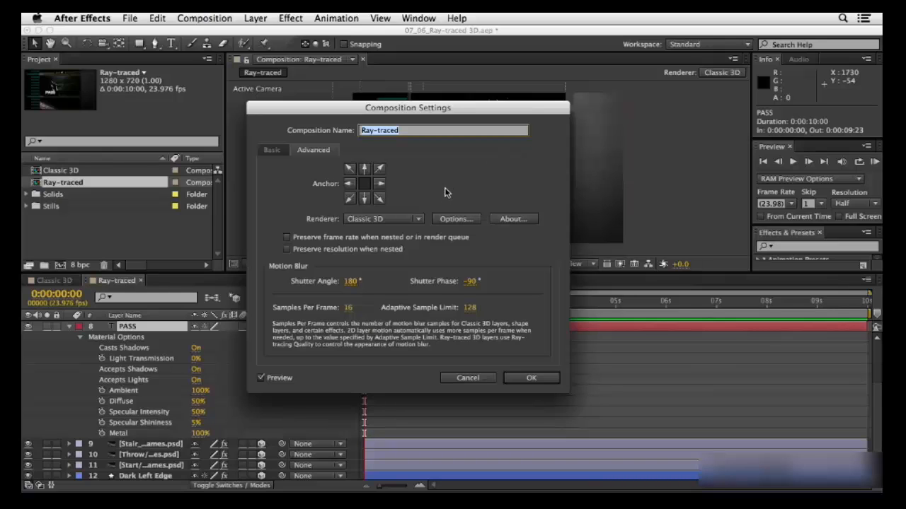
click(396, 221)
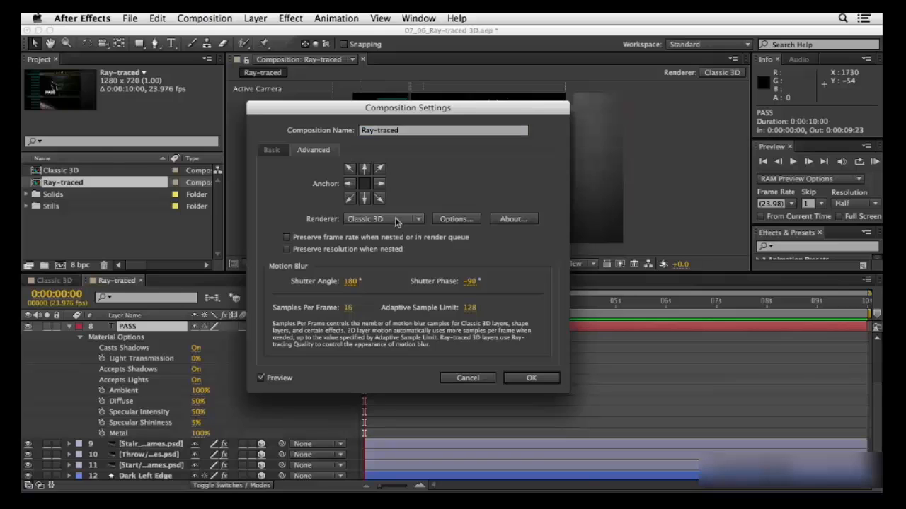
click(396, 221)
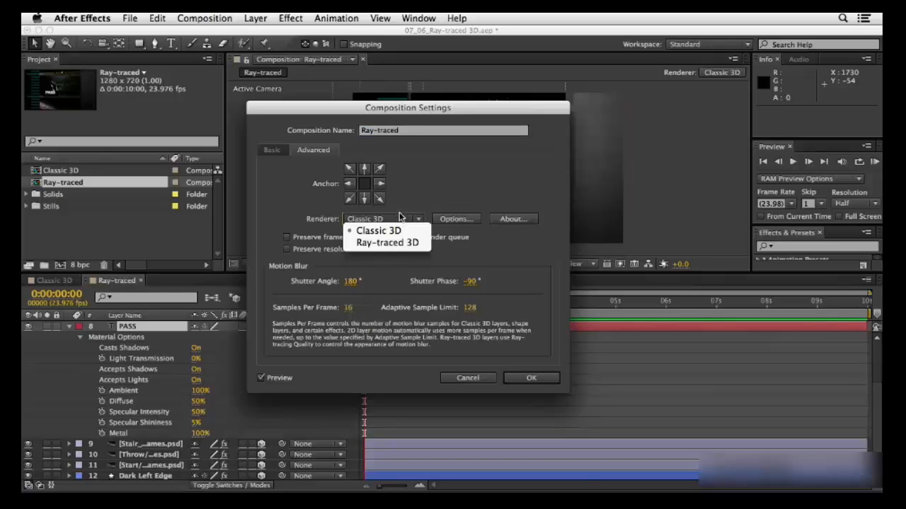
click(417, 243)
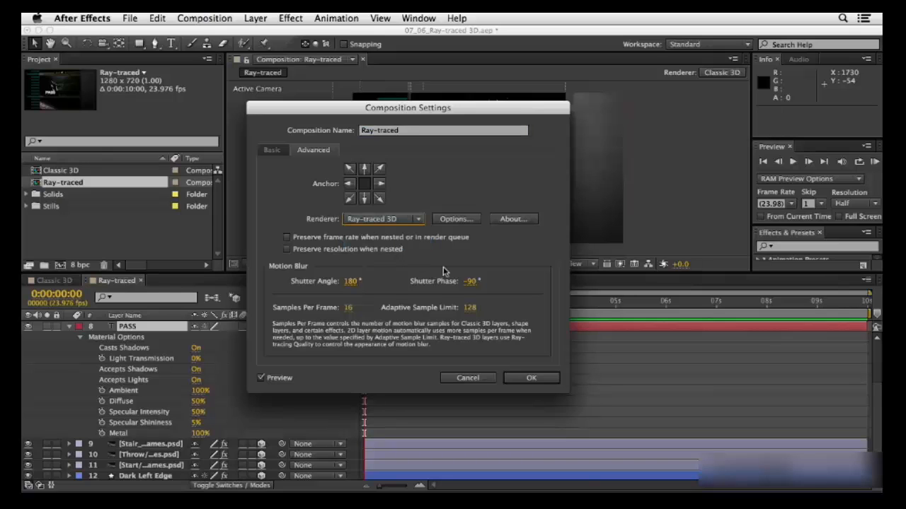
click(532, 377)
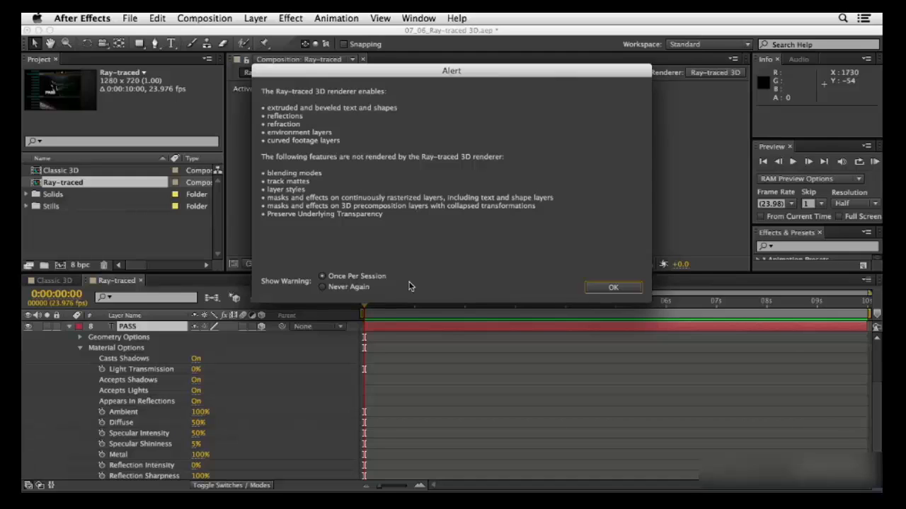
key(Return)
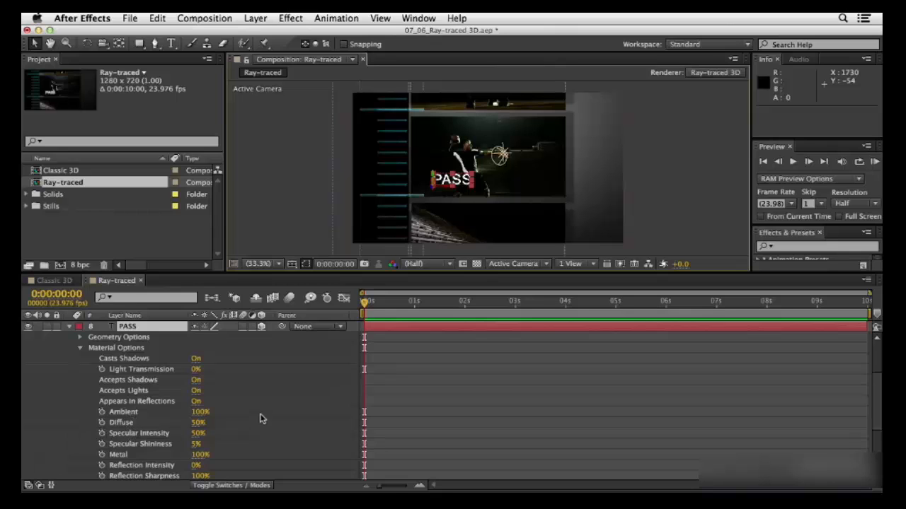
Set the composition view to 100% magnification and its fast preview mode to Fast Draft
scroll(257, 414, down, 1)
scroll(256, 410, down, 3)
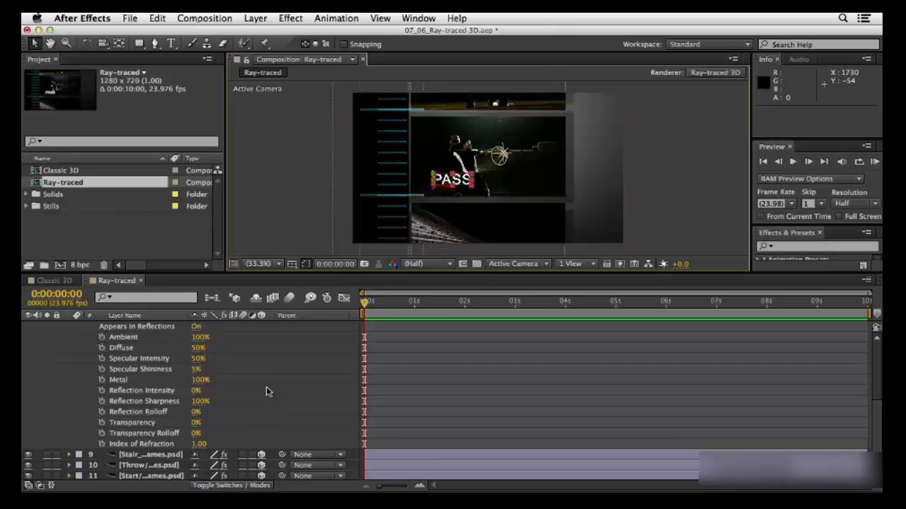
scroll(266, 387, up, 5)
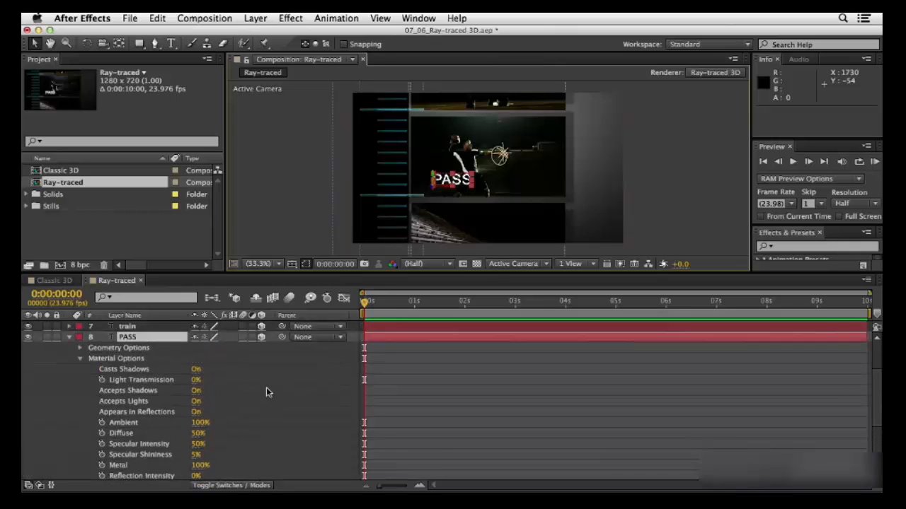
click(114, 340)
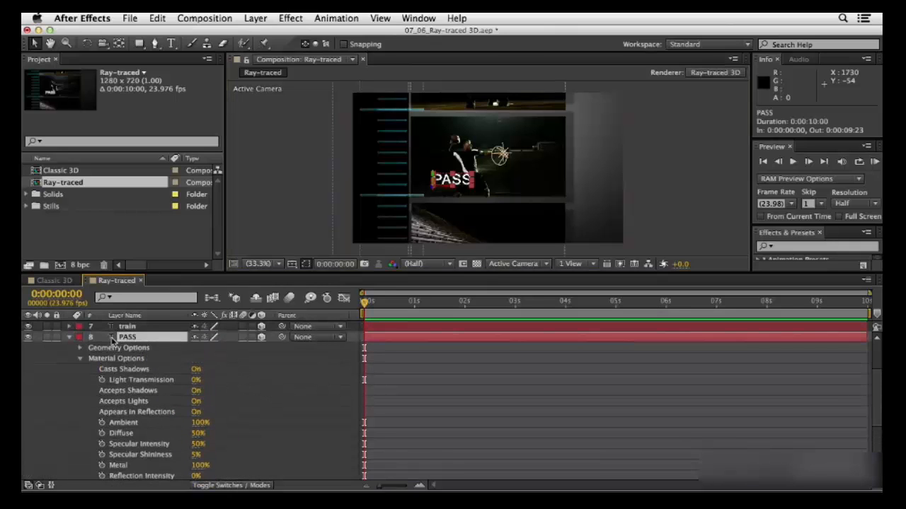
click(276, 264)
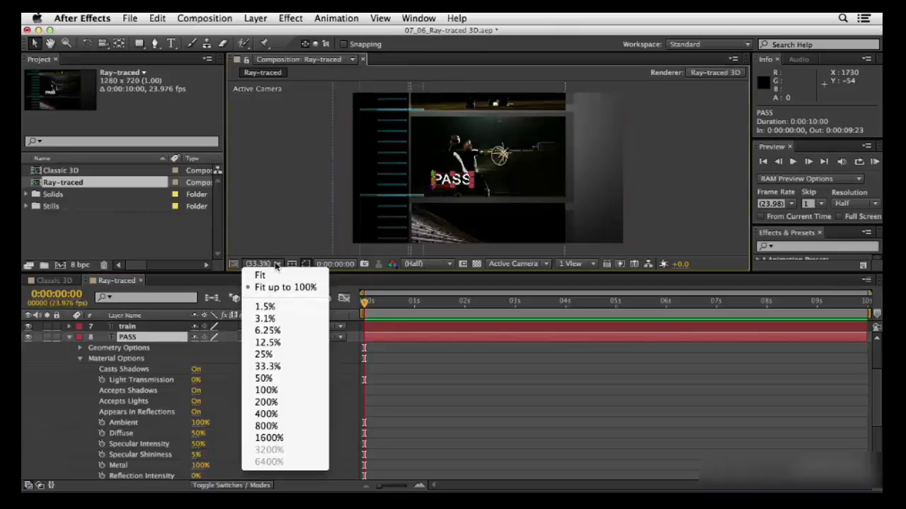
click(268, 388)
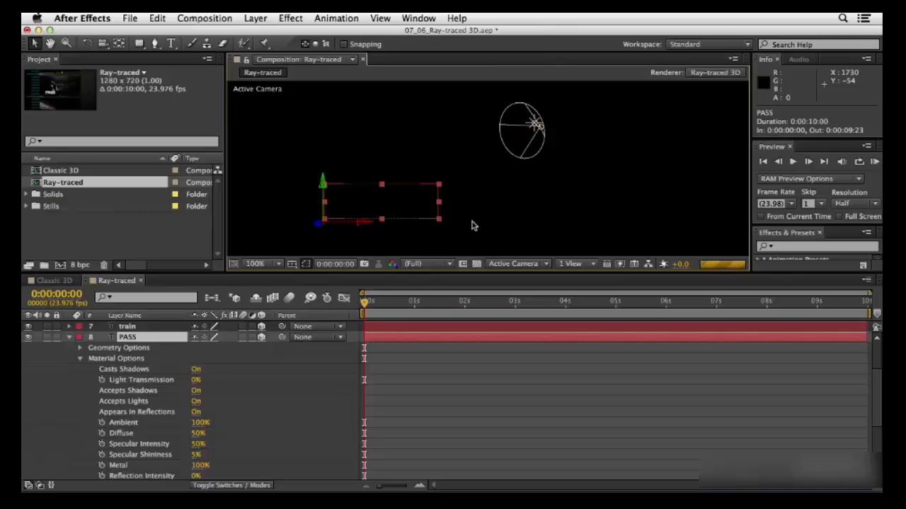
click(619, 264)
click(620, 265)
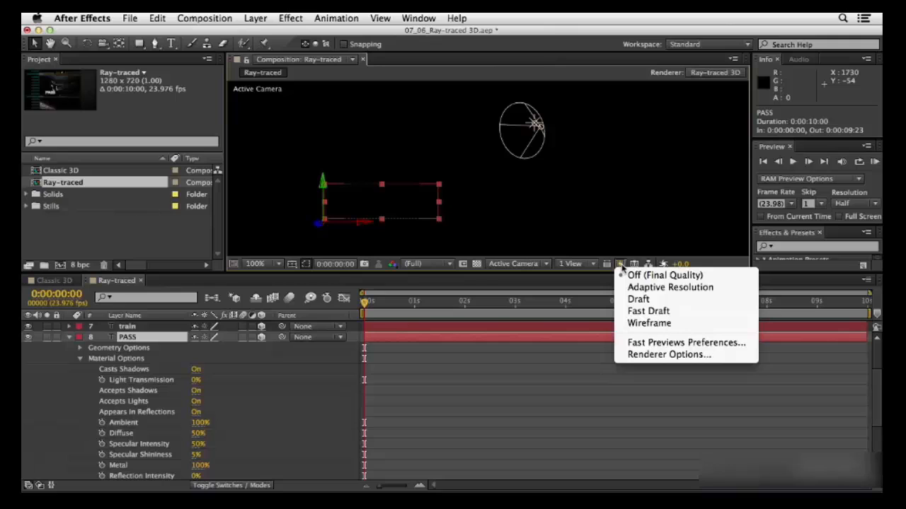
click(654, 314)
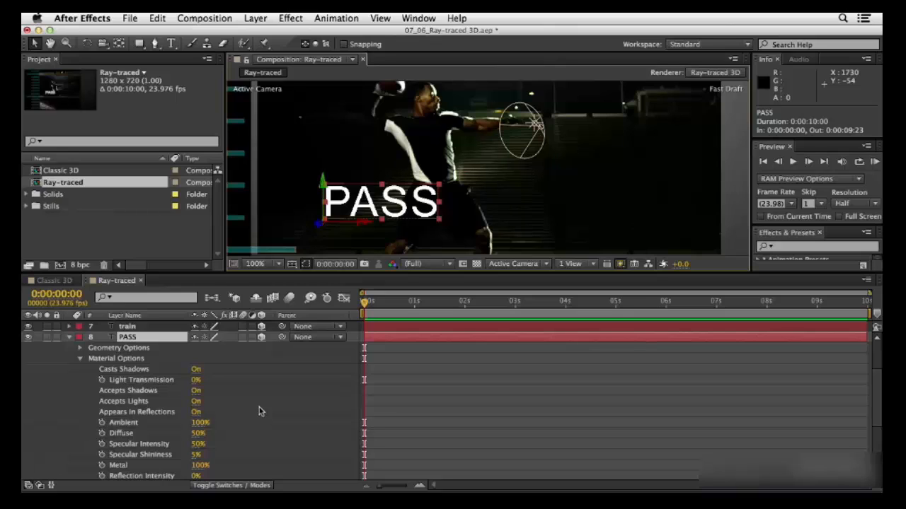
Display the character settings and fill the PASS text with the cyan sampled from its stroke swatch
click(417, 18)
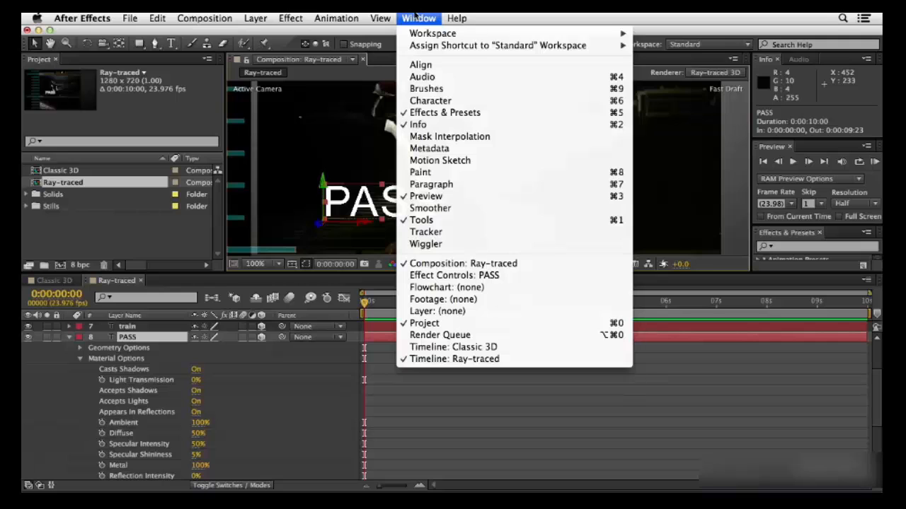
click(425, 101)
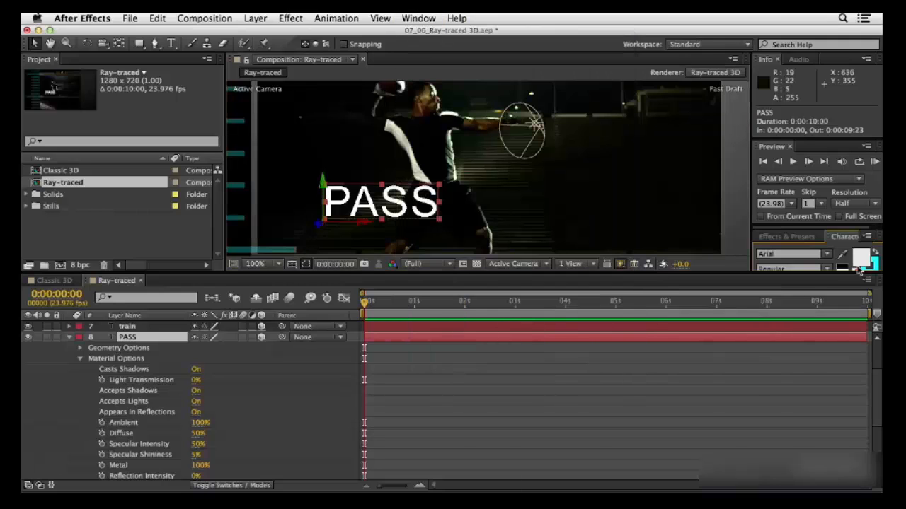
click(843, 255)
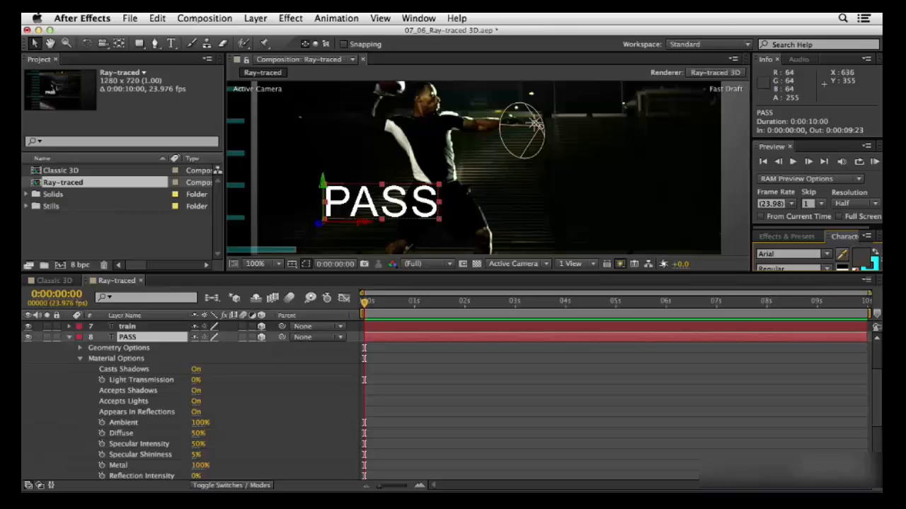
click(873, 260)
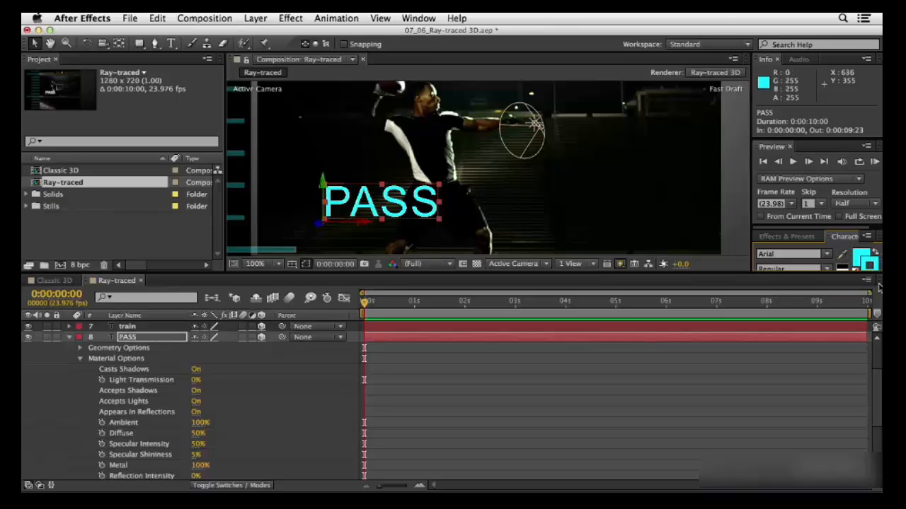
Enlarge the area showing the character settings and remove the stroke from the PASS text, keeping its cyan fill
drag(857, 273, 854, 317)
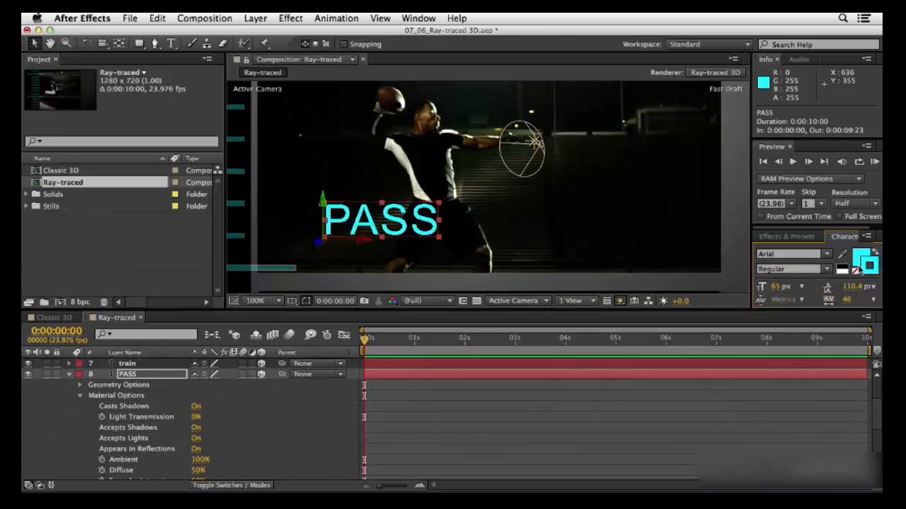
click(855, 271)
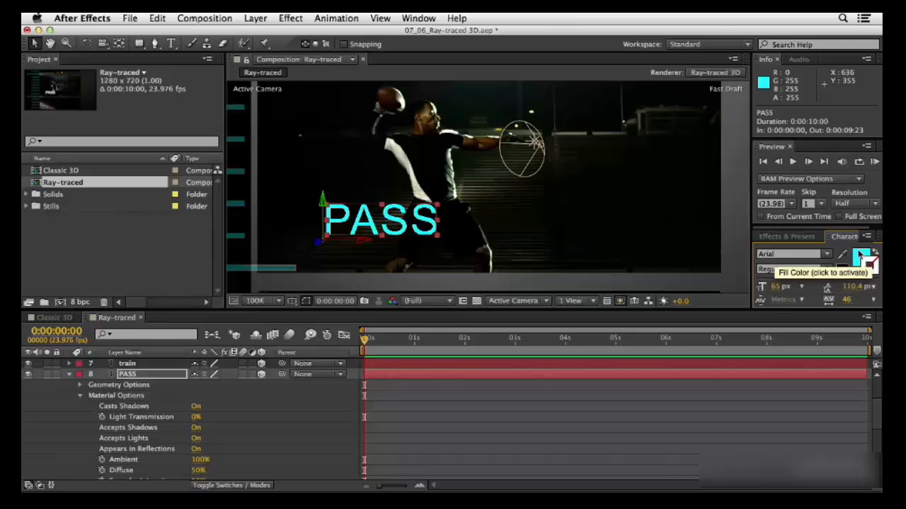
click(862, 256)
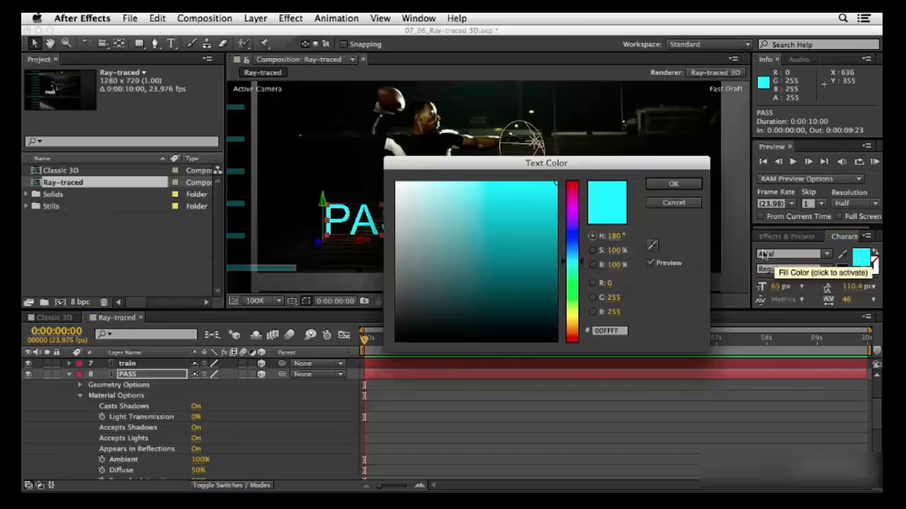
click(676, 203)
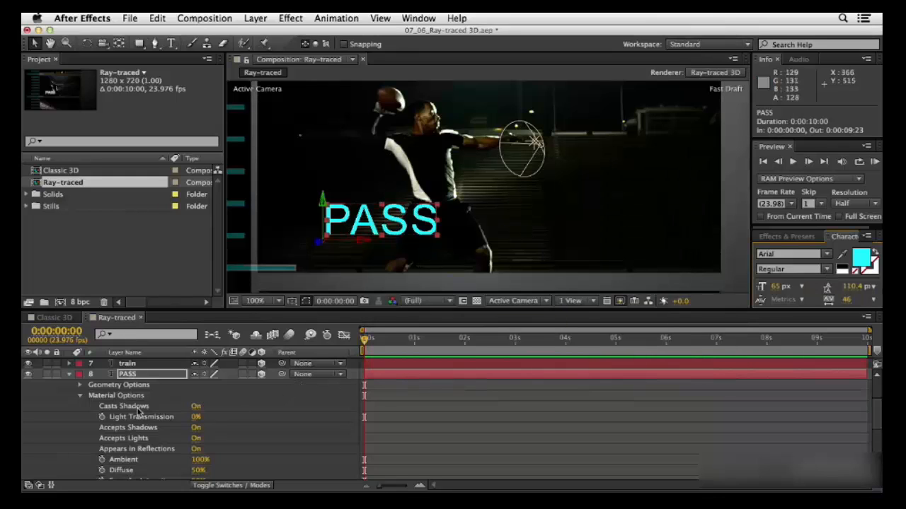
Give the PASS text a Convex bevel and an Extrusion Depth of 61 in its Geometry Options
click(81, 385)
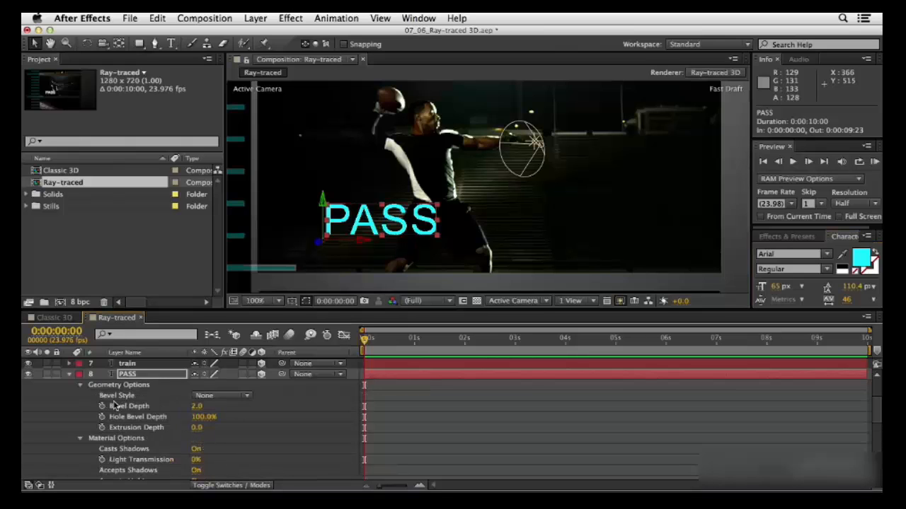
click(231, 398)
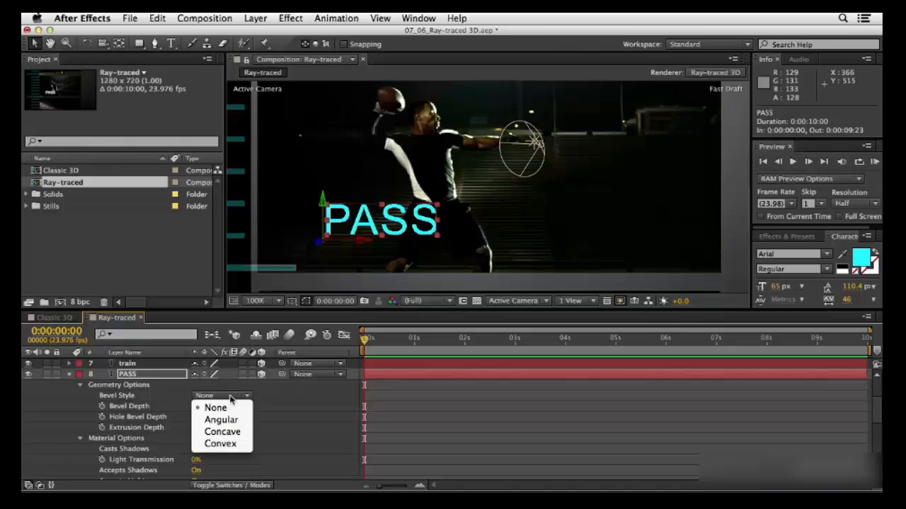
click(234, 445)
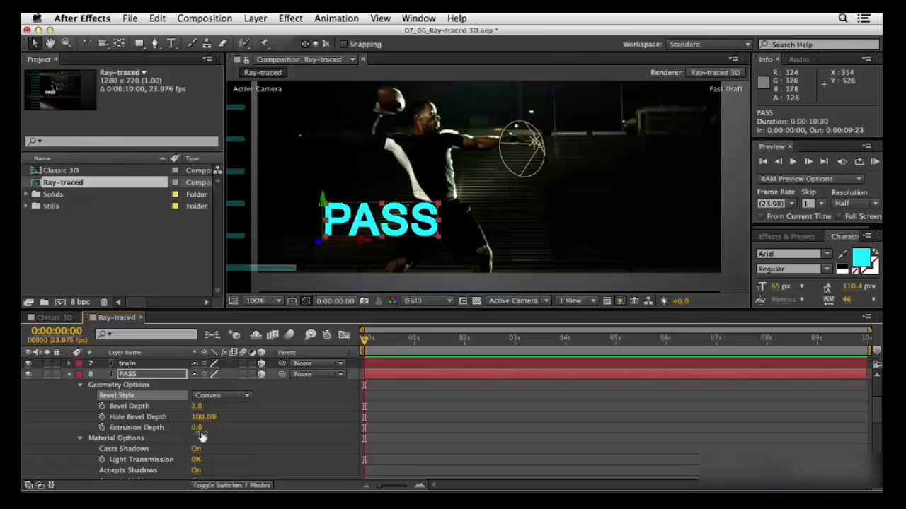
drag(196, 428, 236, 430)
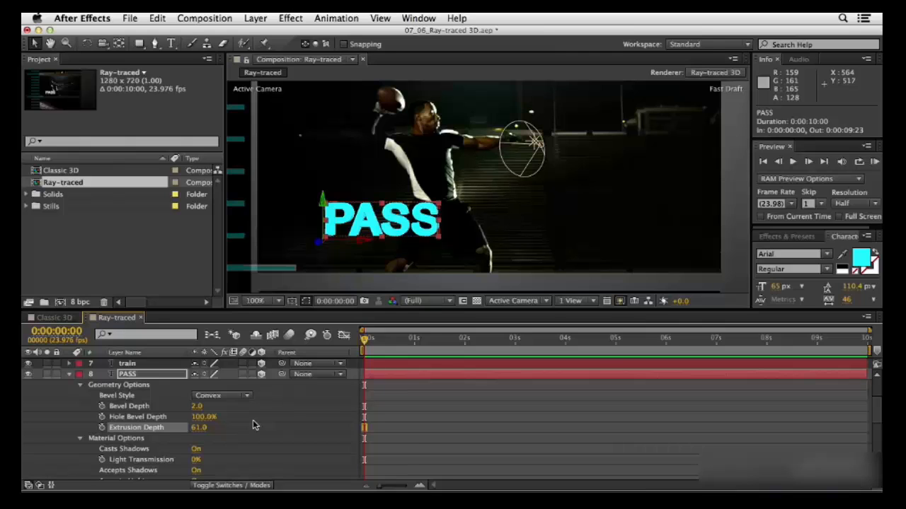
scroll(253, 418, down, 8)
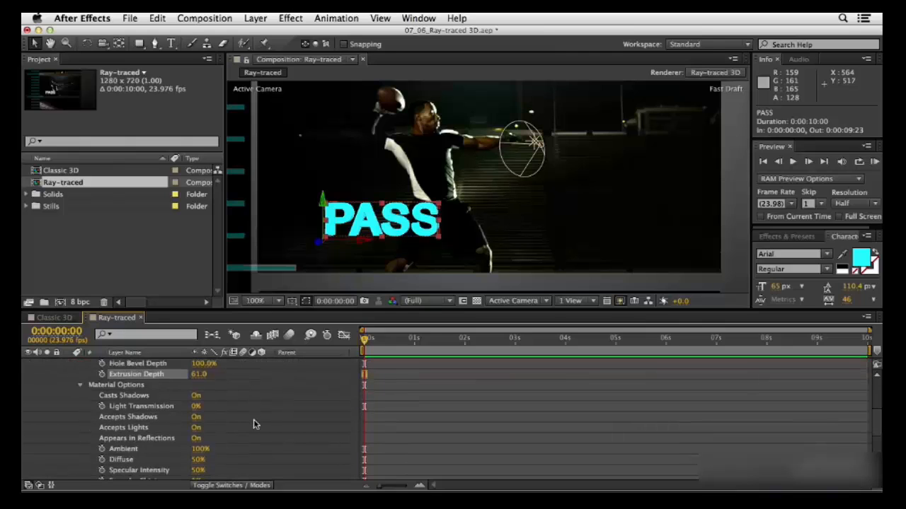
Set the PASS text's Transparency to 76% in its Material Options and change the fast preview mode to Adaptive Resolution
scroll(255, 424, down, 6)
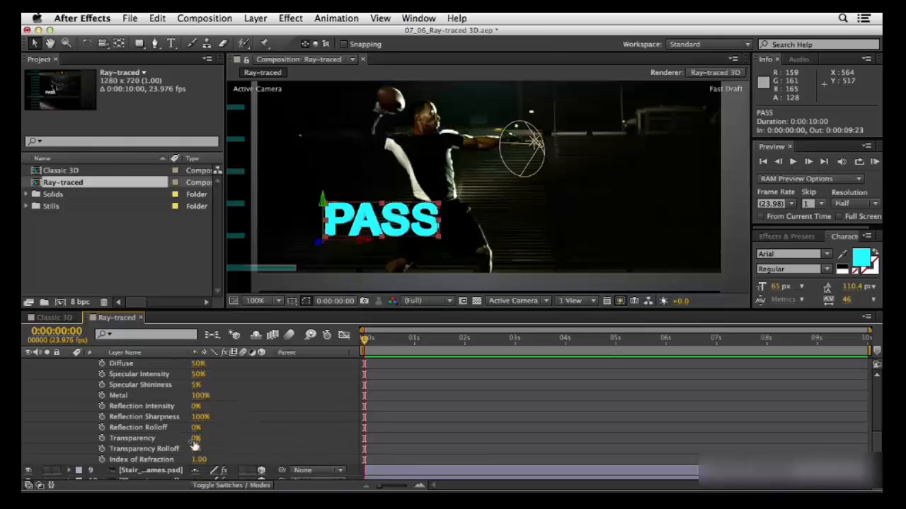
drag(195, 439, 247, 444)
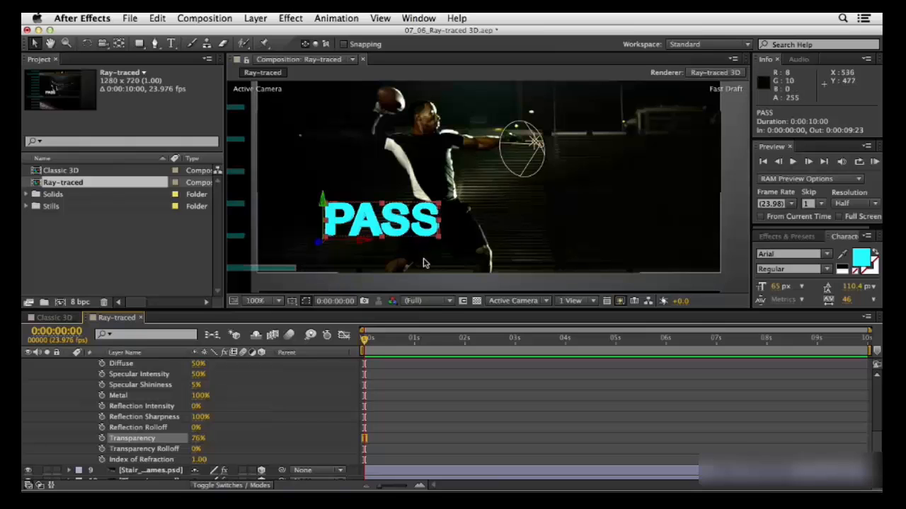
click(620, 302)
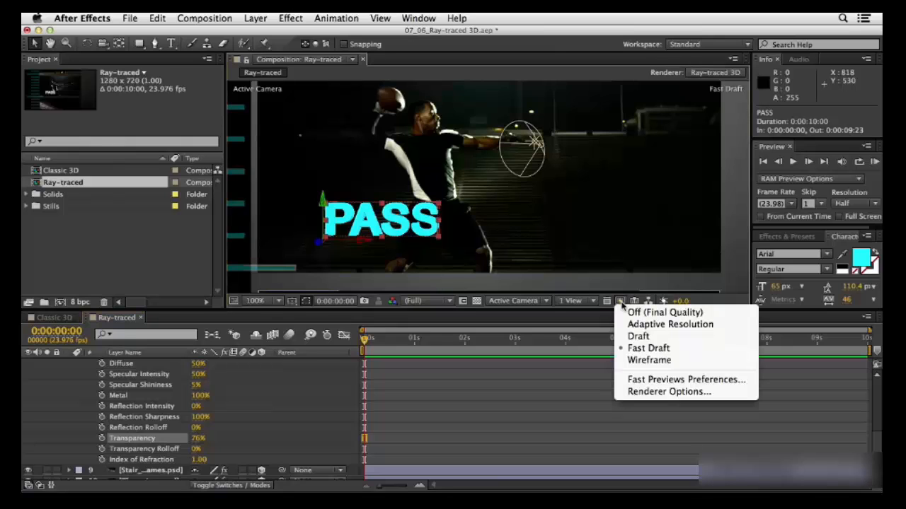
click(657, 325)
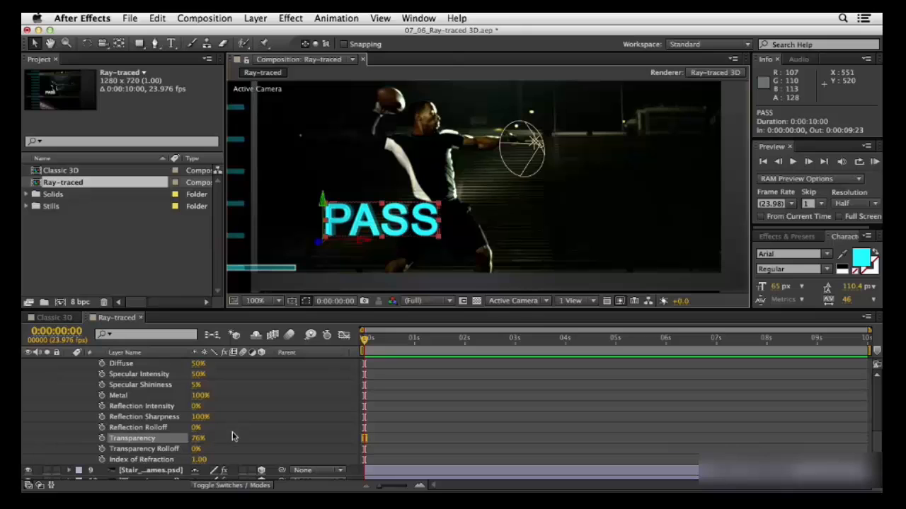
Set the PASS text's Index of Refraction to 1.2 and collapse the layer's properties
click(199, 460)
text(1)
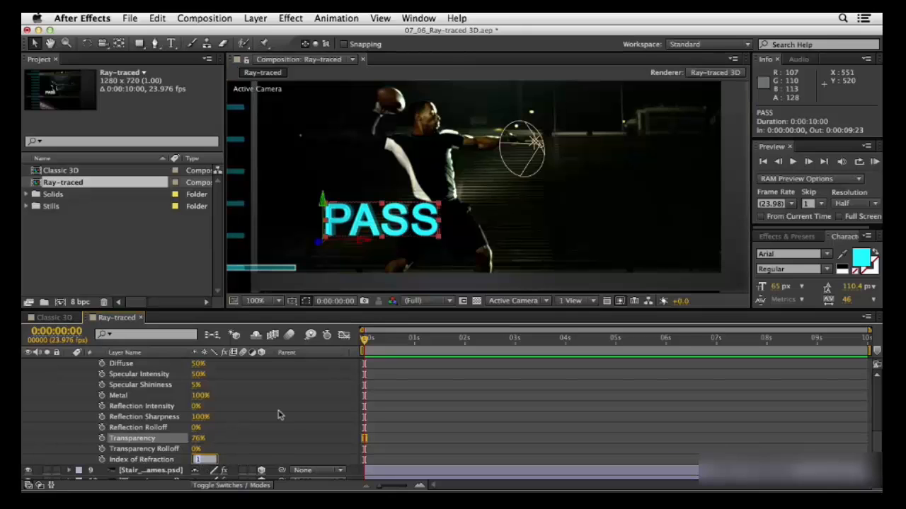
text(.2)
key(Return)
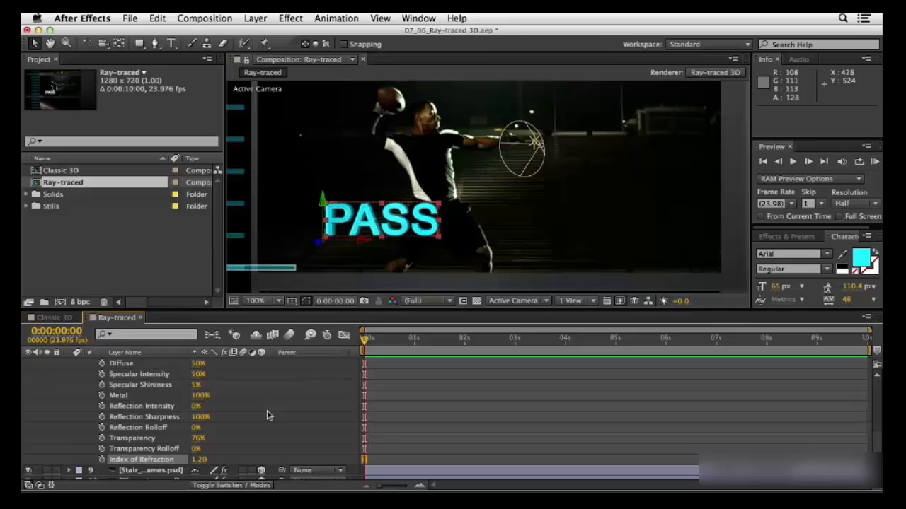
scroll(267, 411, up, 10)
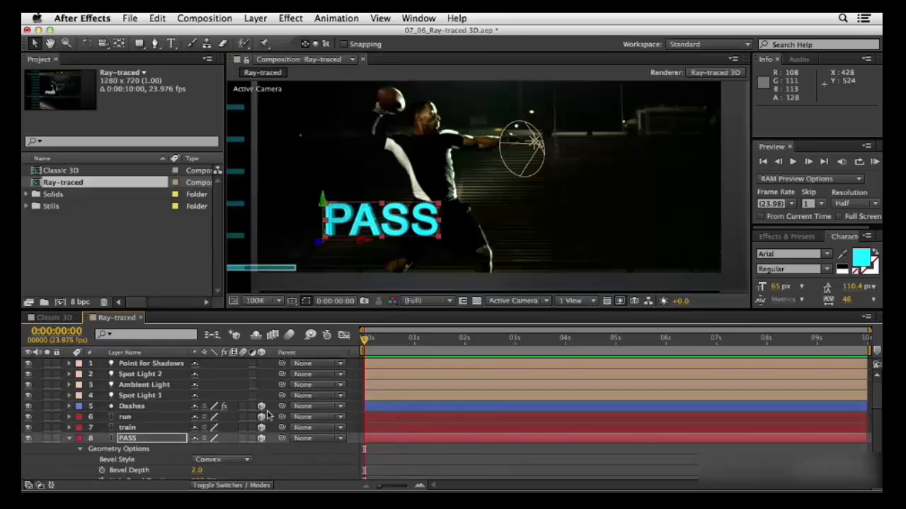
click(69, 438)
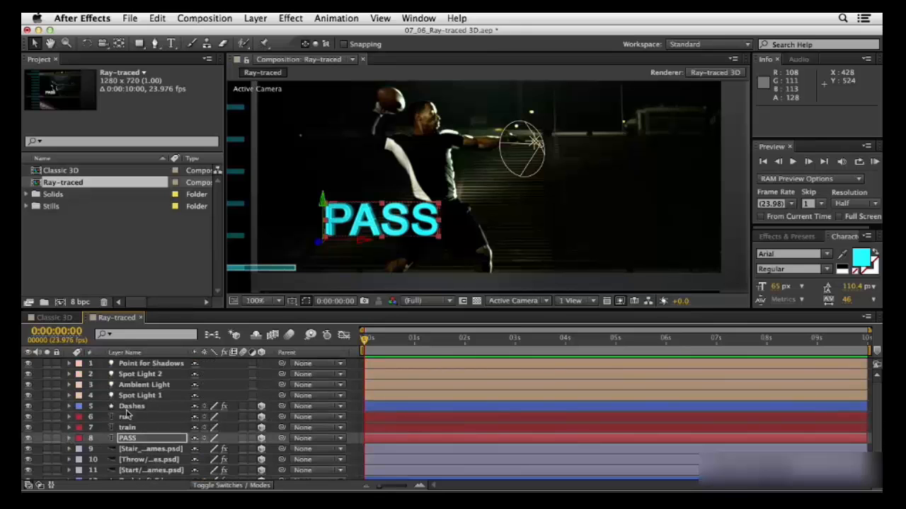
Move the Dashes layer to the right along its X axis so that its lines reach the start of the PASS text
scroll(138, 463, down, 2)
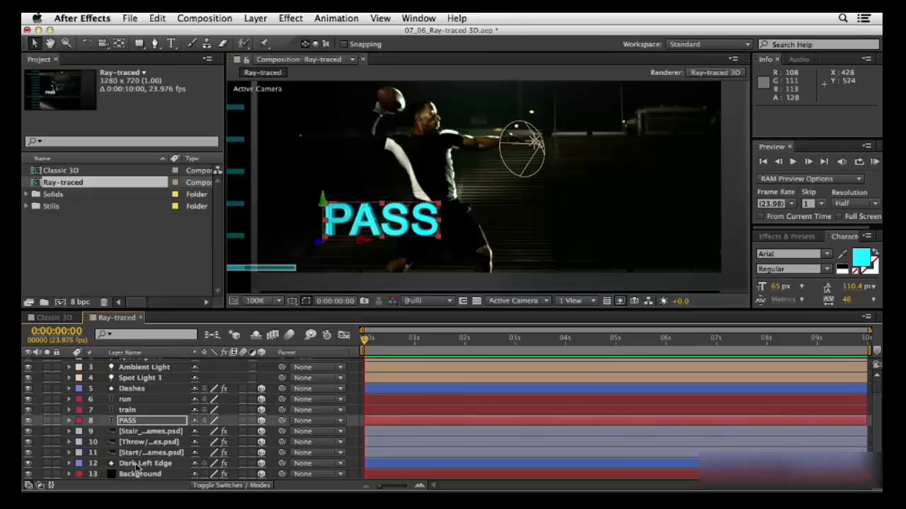
click(128, 389)
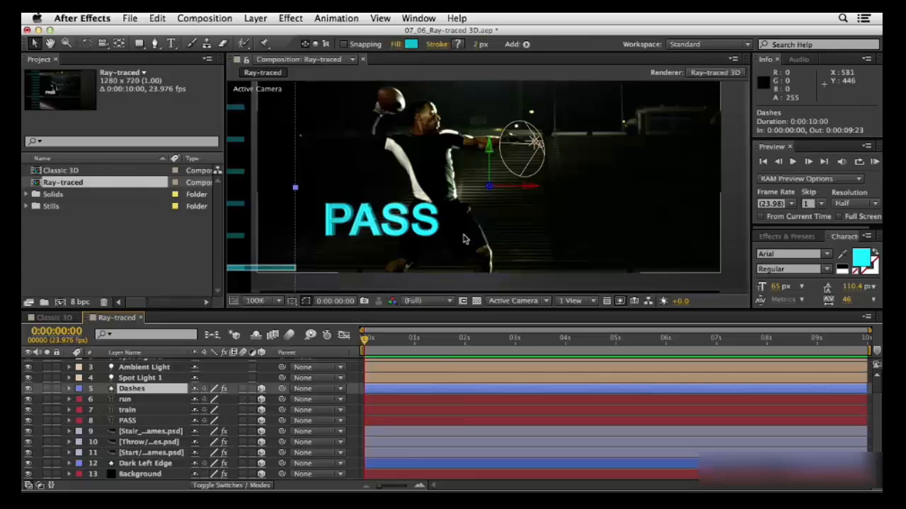
drag(521, 190, 596, 199)
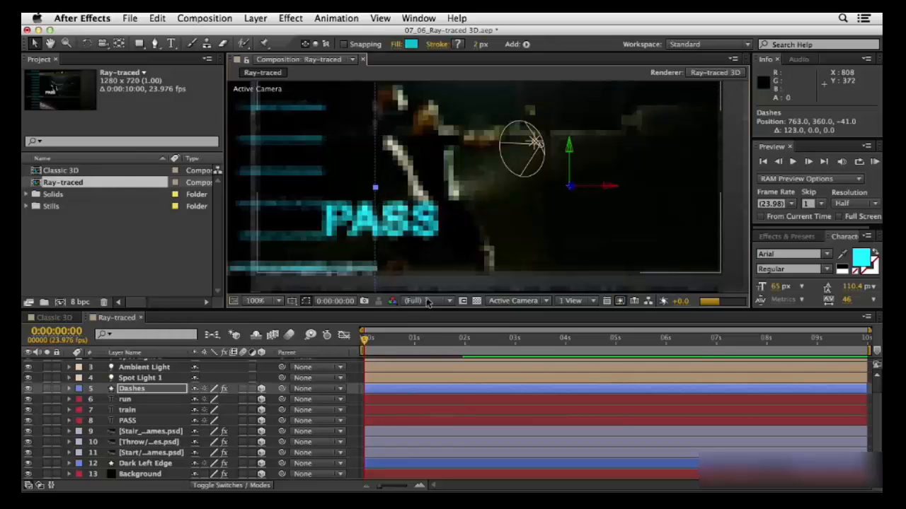
Give the Dashes layer an Extrusion Depth of 13 with viewer refresh paused during the change, and collapse its properties
click(137, 390)
key(a)
key(a)
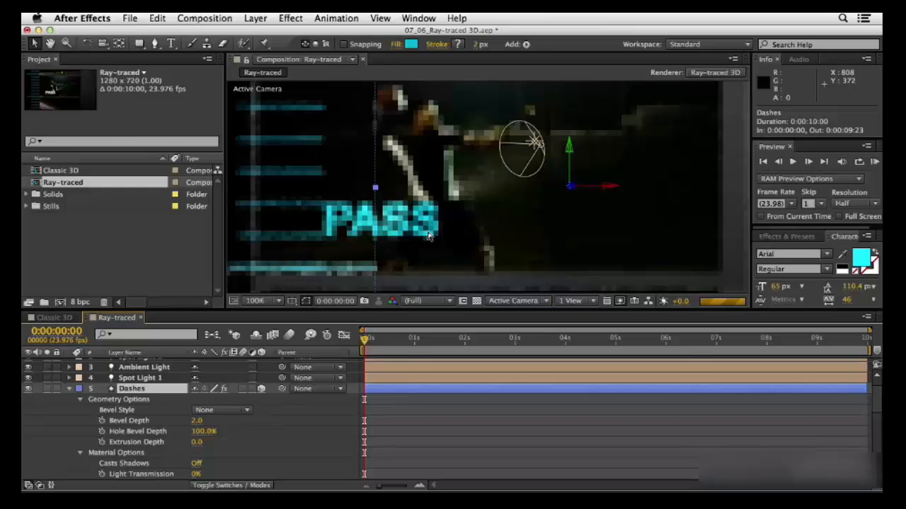
key(Caps_Lock)
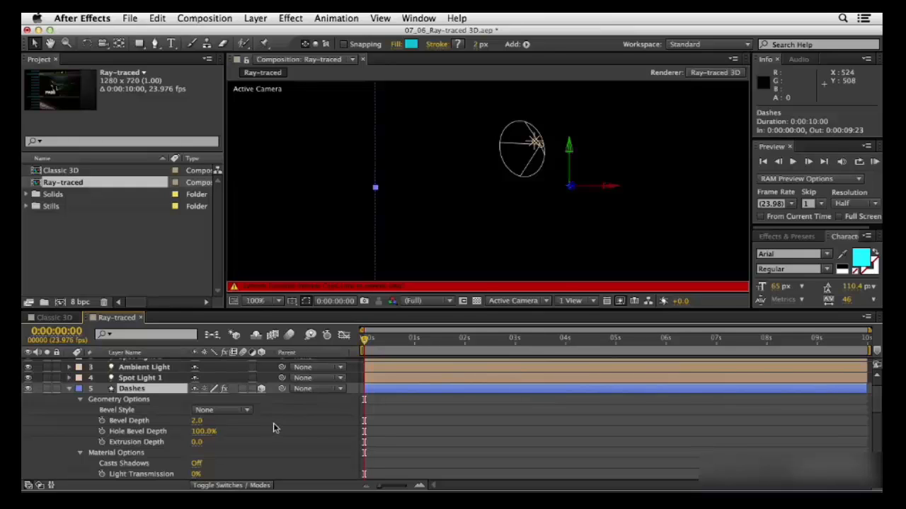
scroll(273, 423, down, 3)
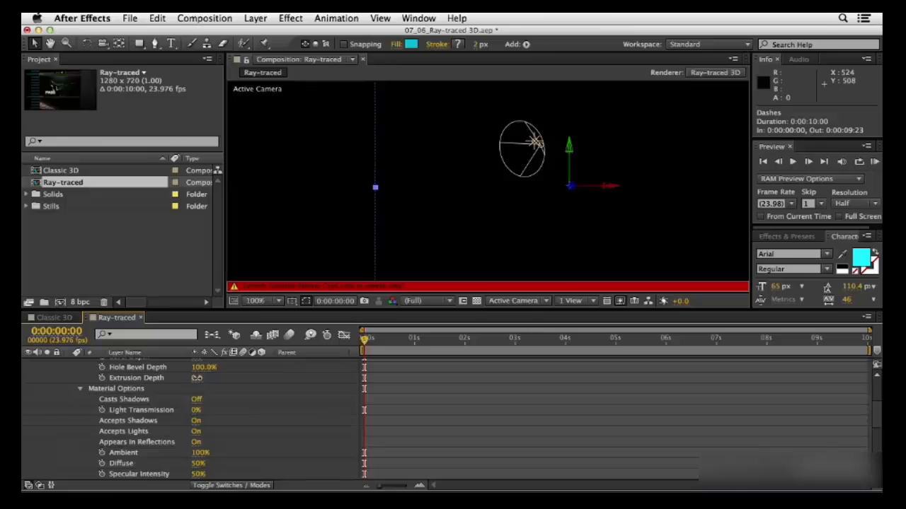
drag(197, 378, 210, 380)
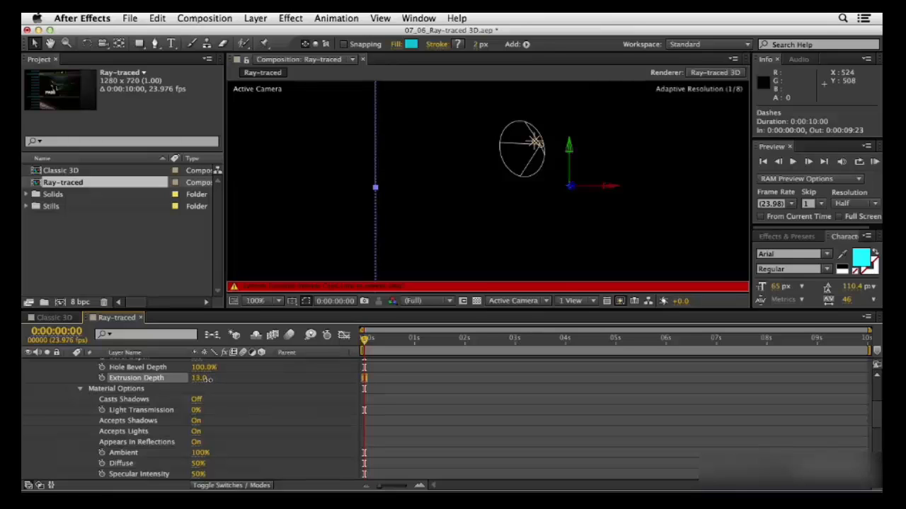
scroll(260, 406, up, 4)
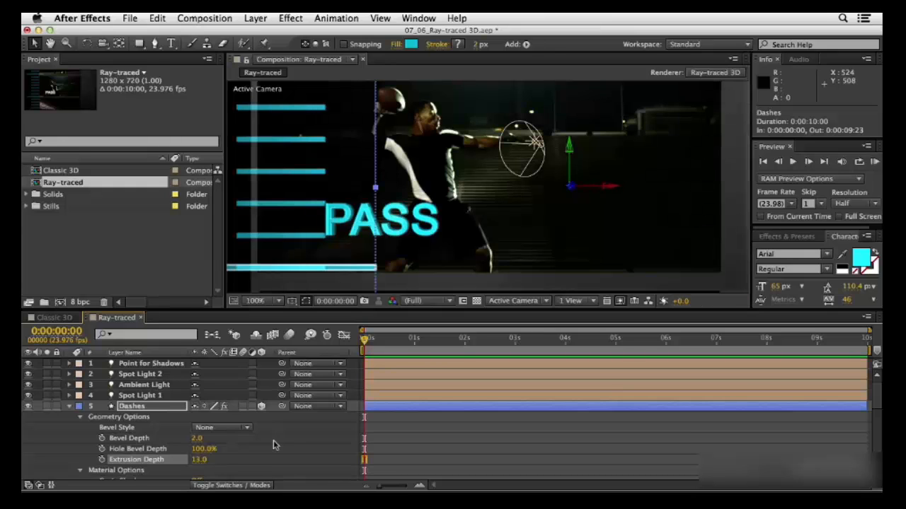
click(68, 406)
scroll(135, 431, down, 2)
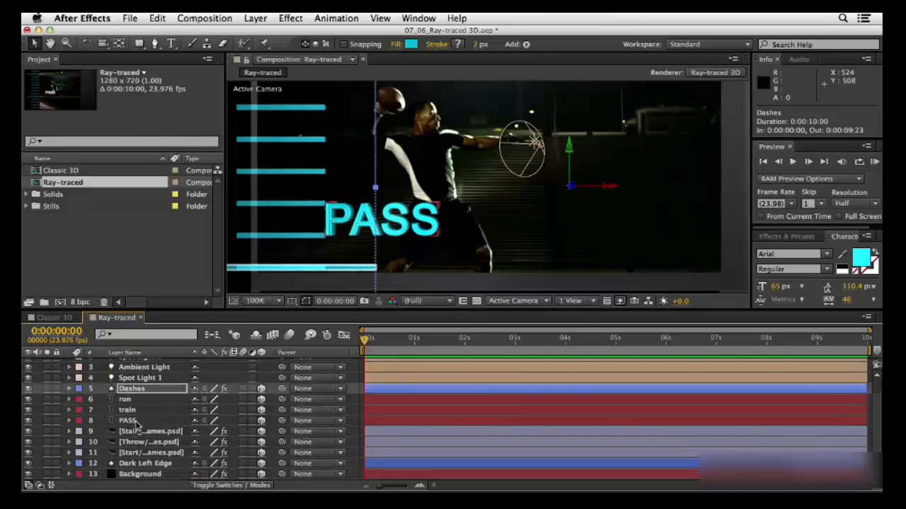
Bend the Throw still-frame layer by setting the Curvature in its Geometry Options to 60%
click(141, 442)
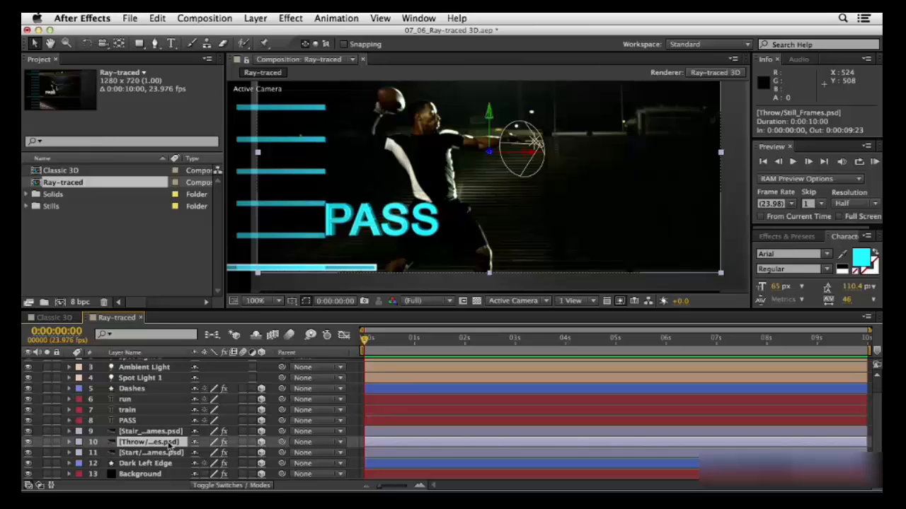
key(a)
key(a)
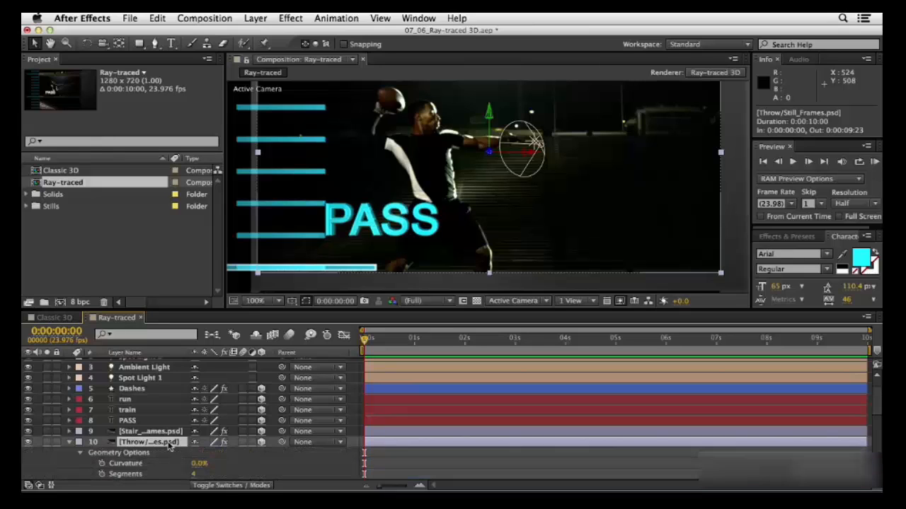
scroll(172, 419, down, 3)
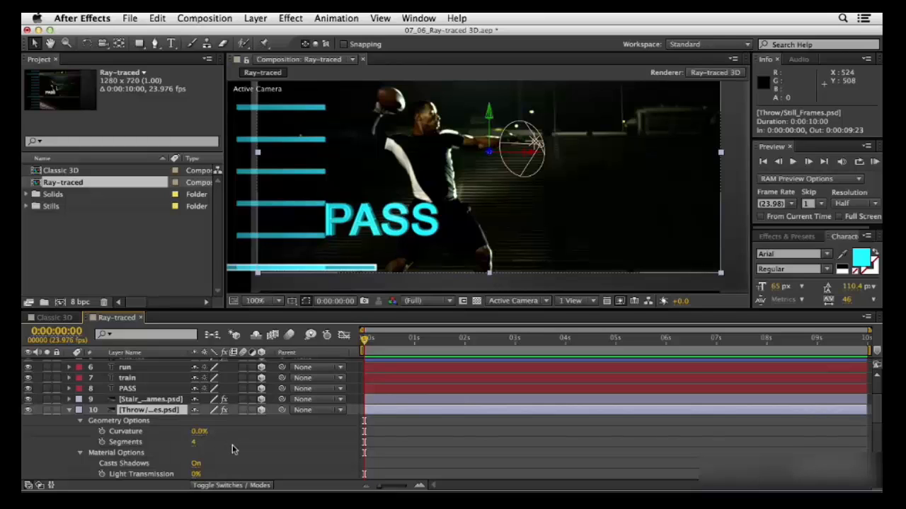
click(198, 431)
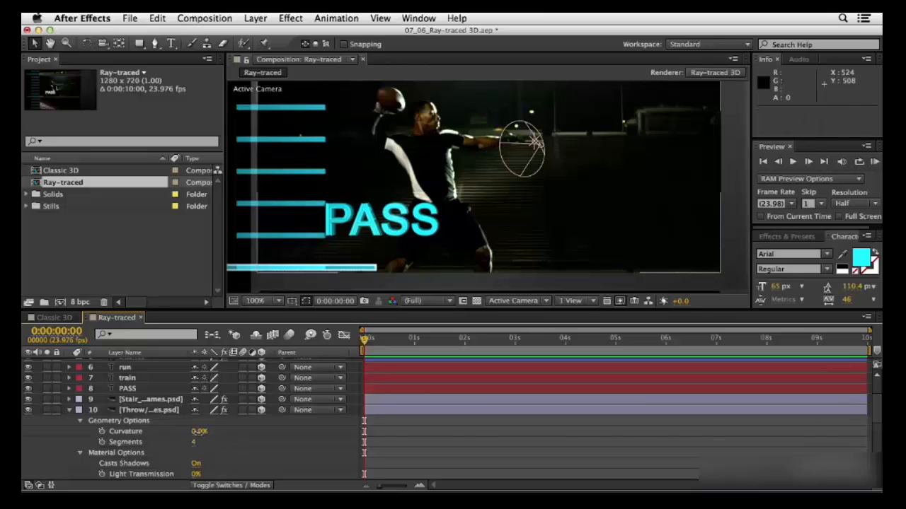
drag(198, 431, 239, 435)
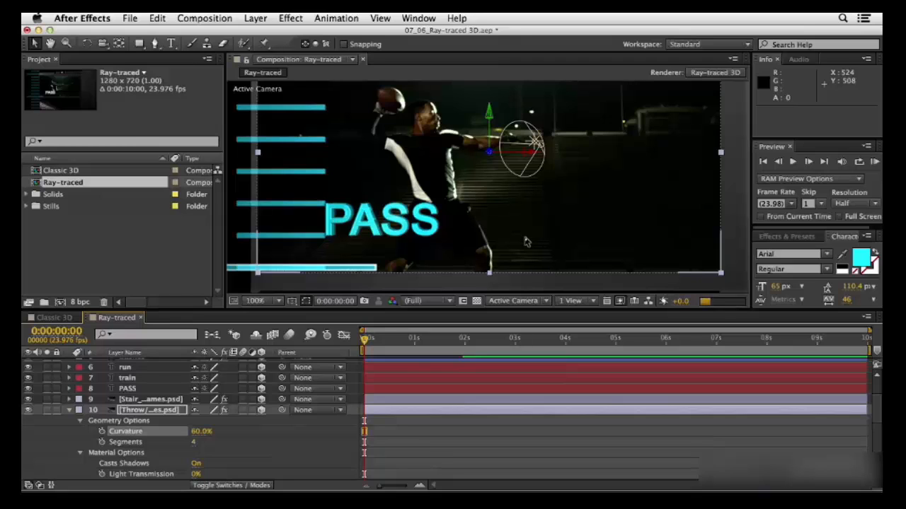
Switch the fast preview mode to Fast Draft and set the composition view to 50% magnification
click(620, 301)
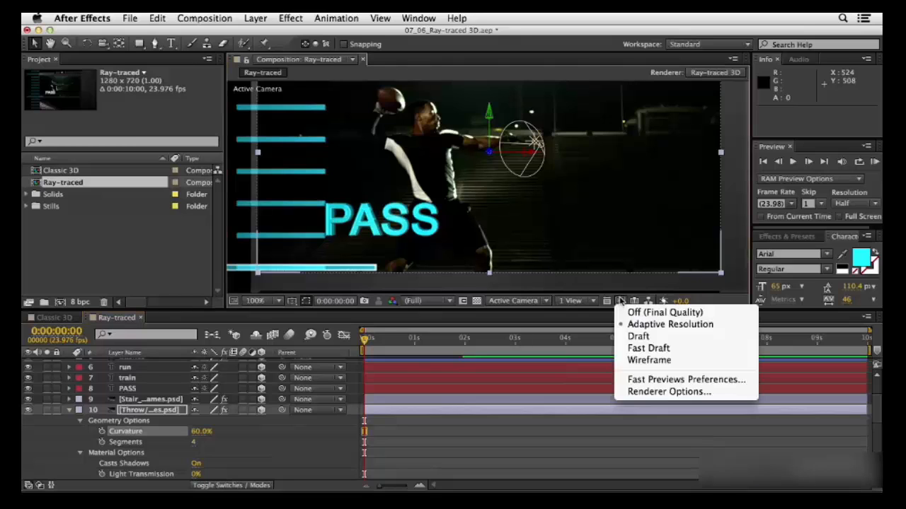
click(641, 347)
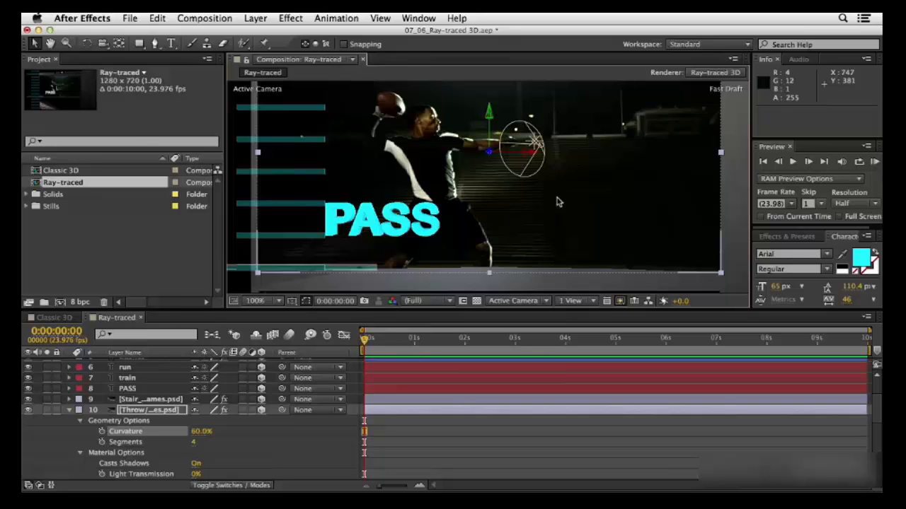
key(comma)
key(comma)
key(comma)
key(comma)
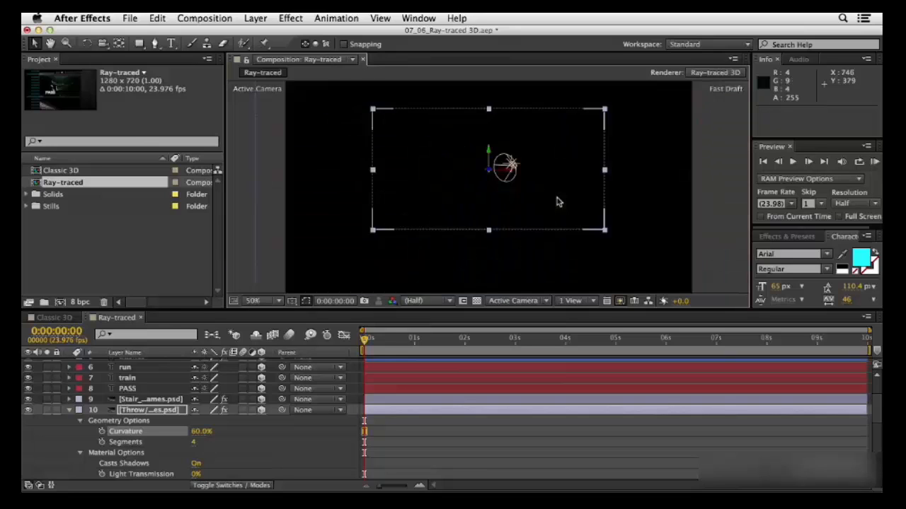
key(period)
key(period)
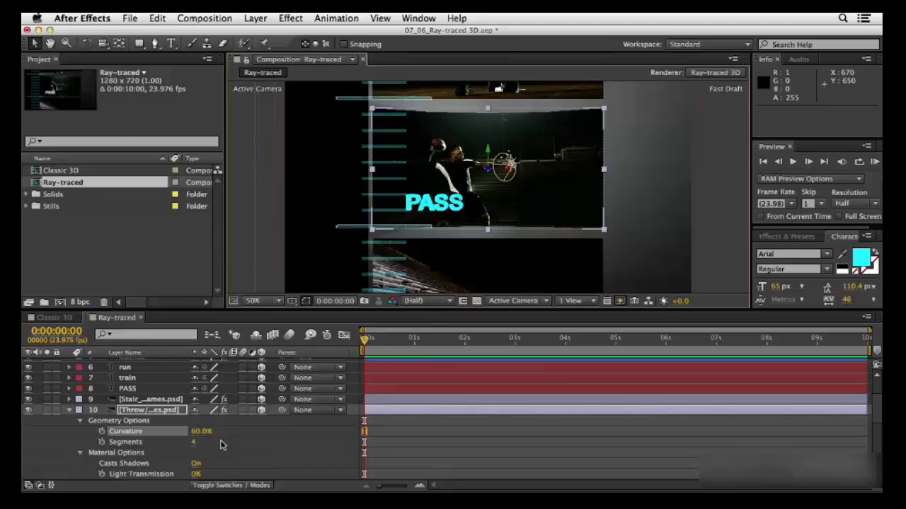
Set fast previews to Off (Final Quality) and push the Background layer back along its Z axis to a position of 297
click(69, 411)
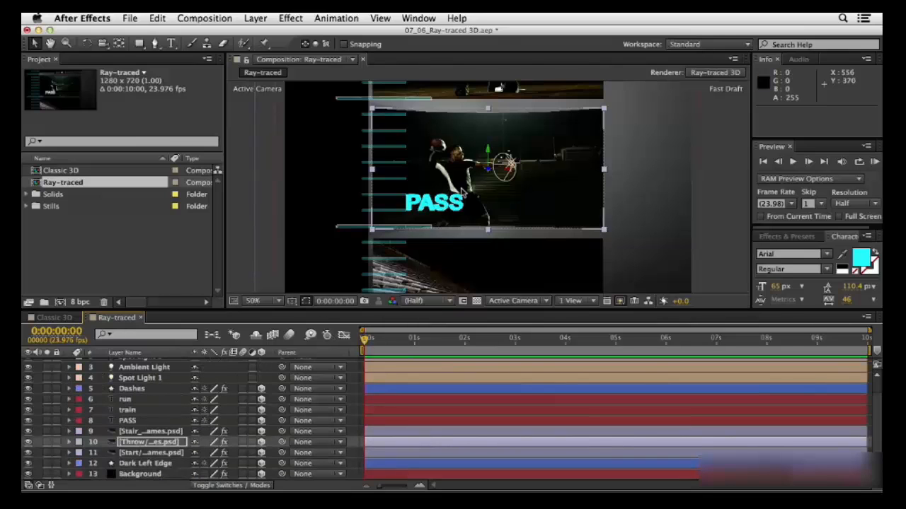
click(159, 476)
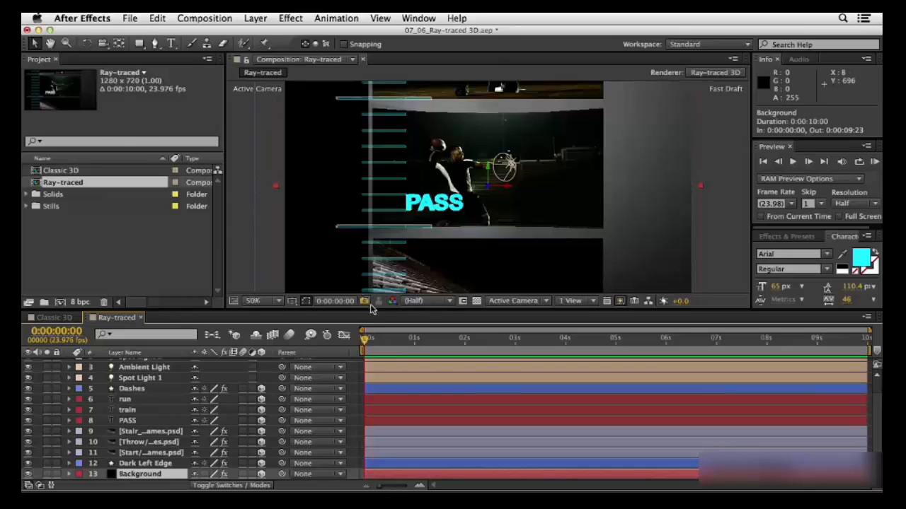
click(620, 301)
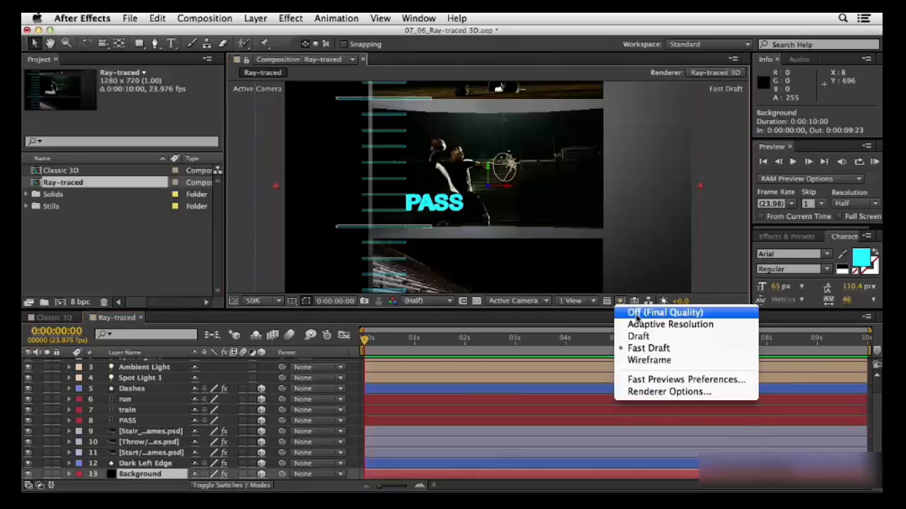
click(636, 316)
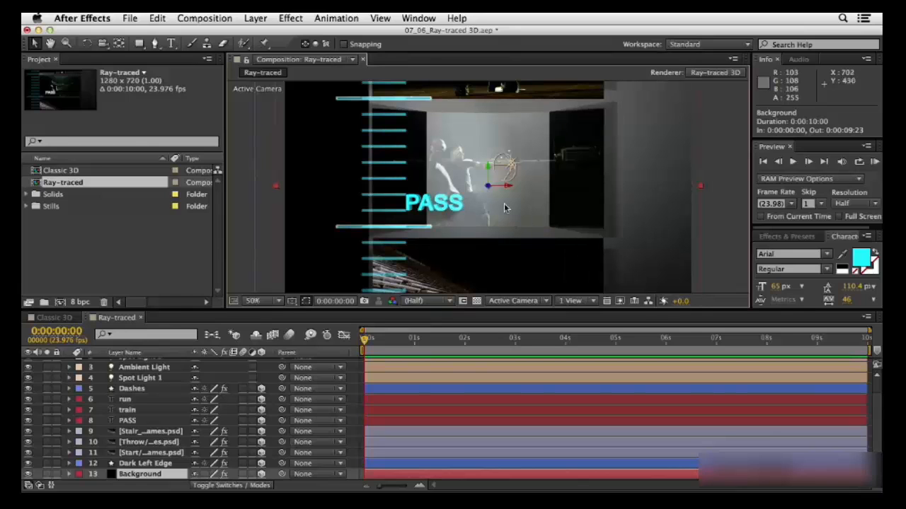
drag(488, 189, 437, 208)
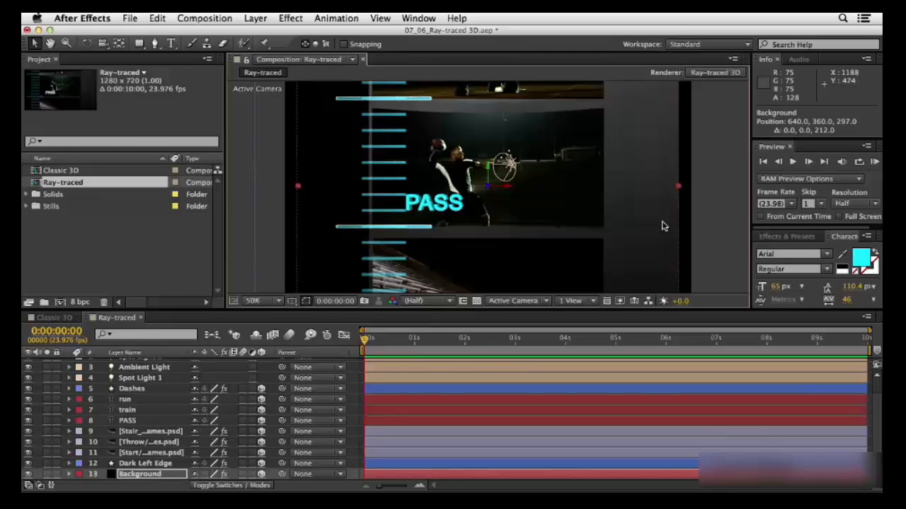
Set the composition's Ray-traced 3D renderer options to Ray-tracing Quality 12 with the Cubic anti-aliasing filter
click(713, 74)
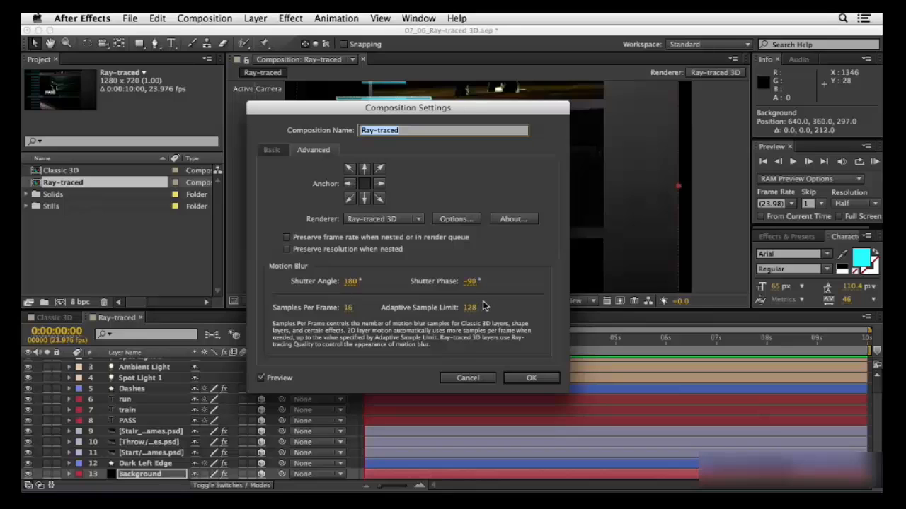
click(468, 221)
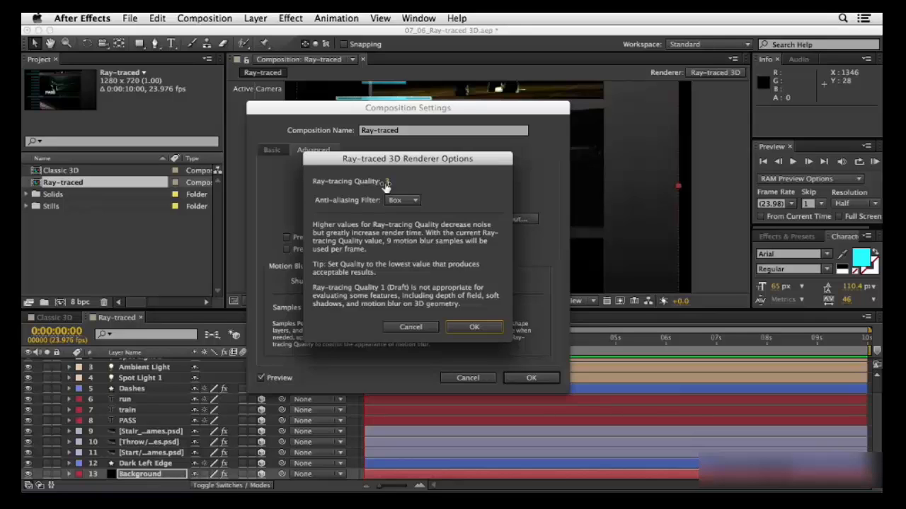
click(387, 182)
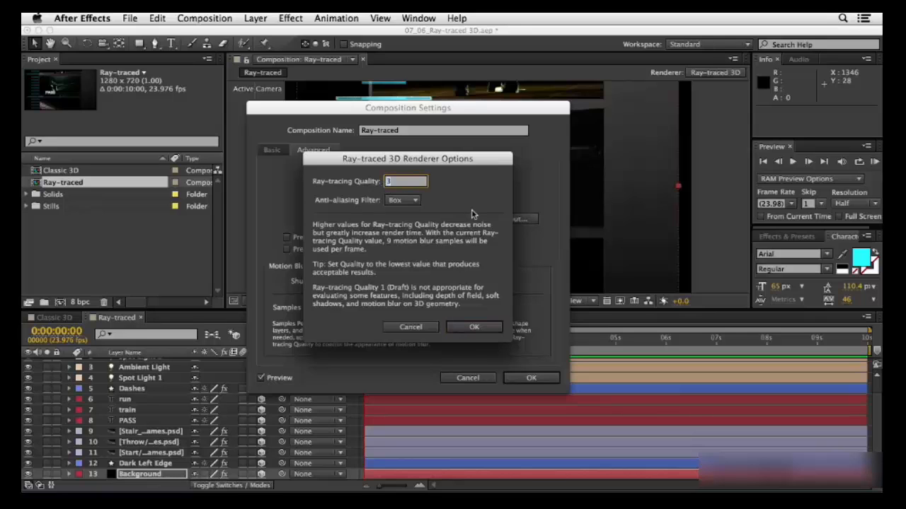
text(12)
click(416, 203)
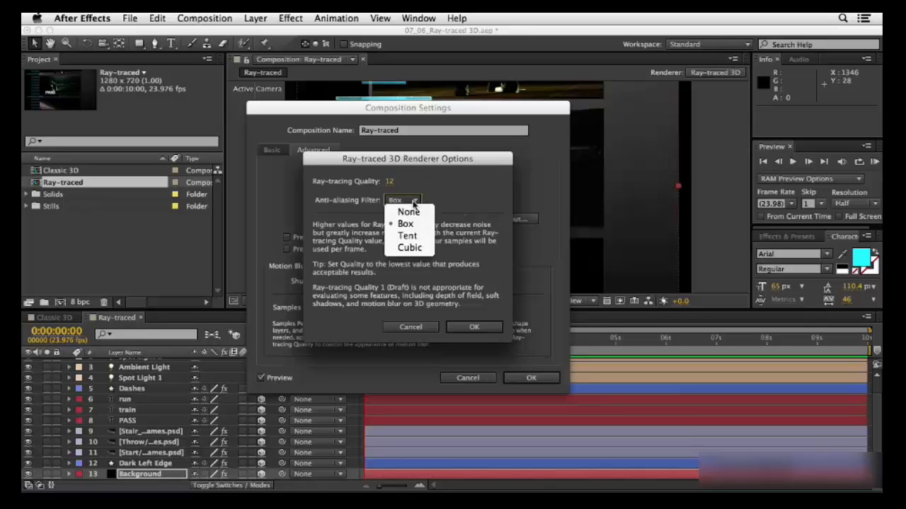
click(409, 247)
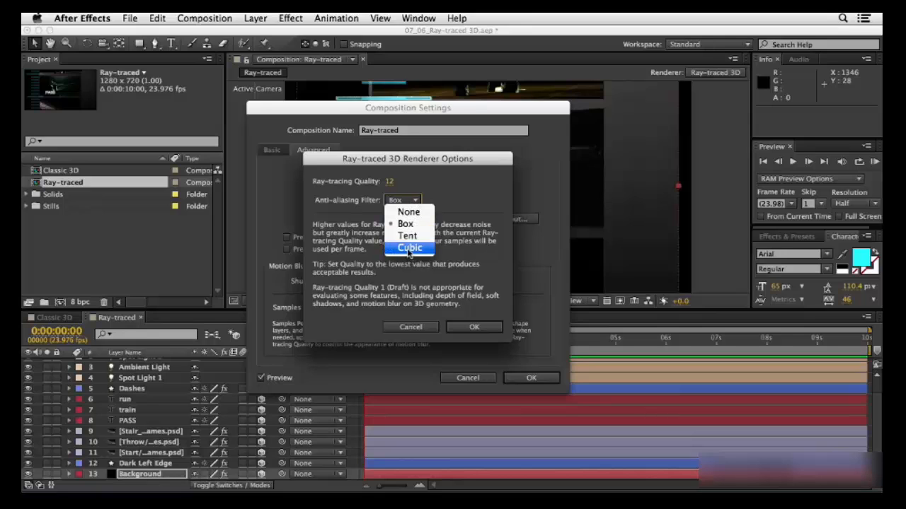
click(473, 328)
click(531, 378)
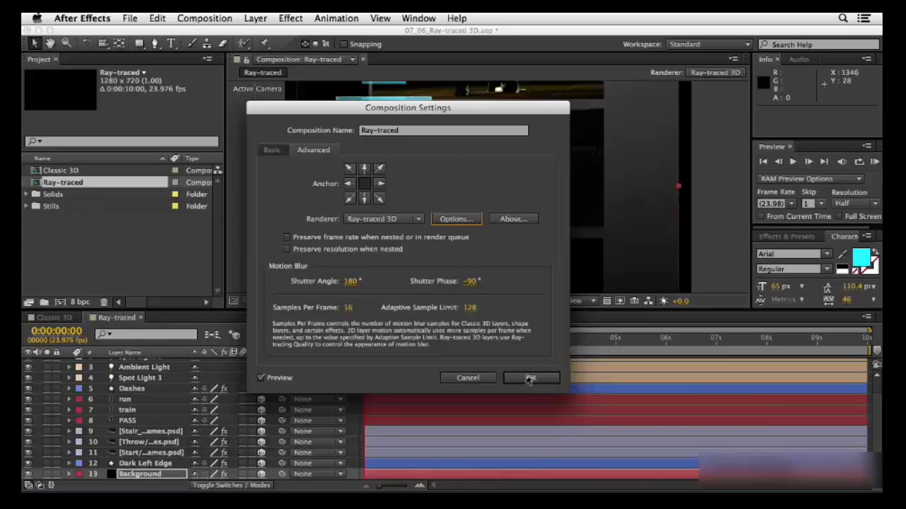